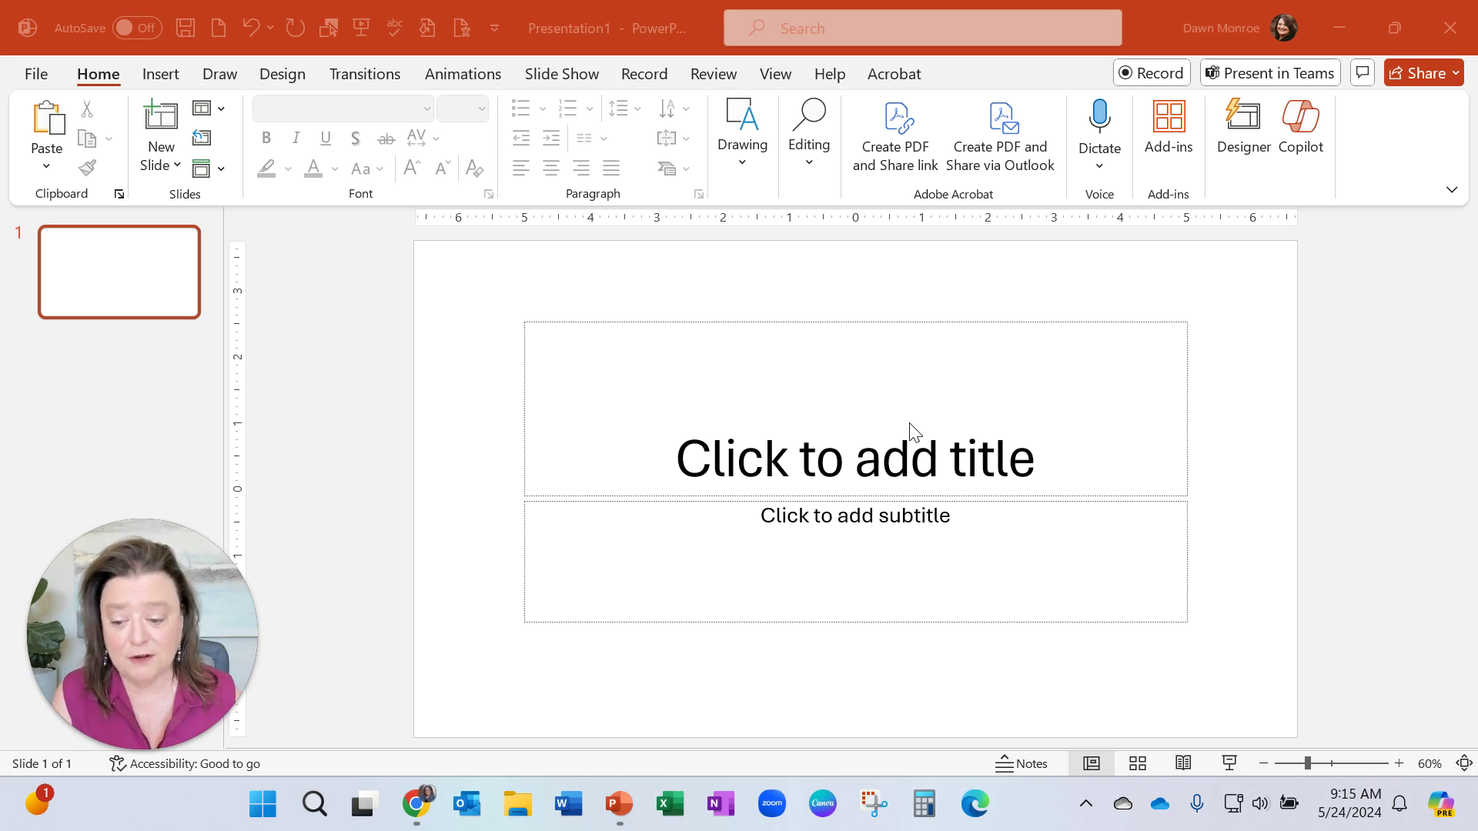
Step: Start a new photo album from the Insert ribbon's Photo Album menu
left_click(164, 74)
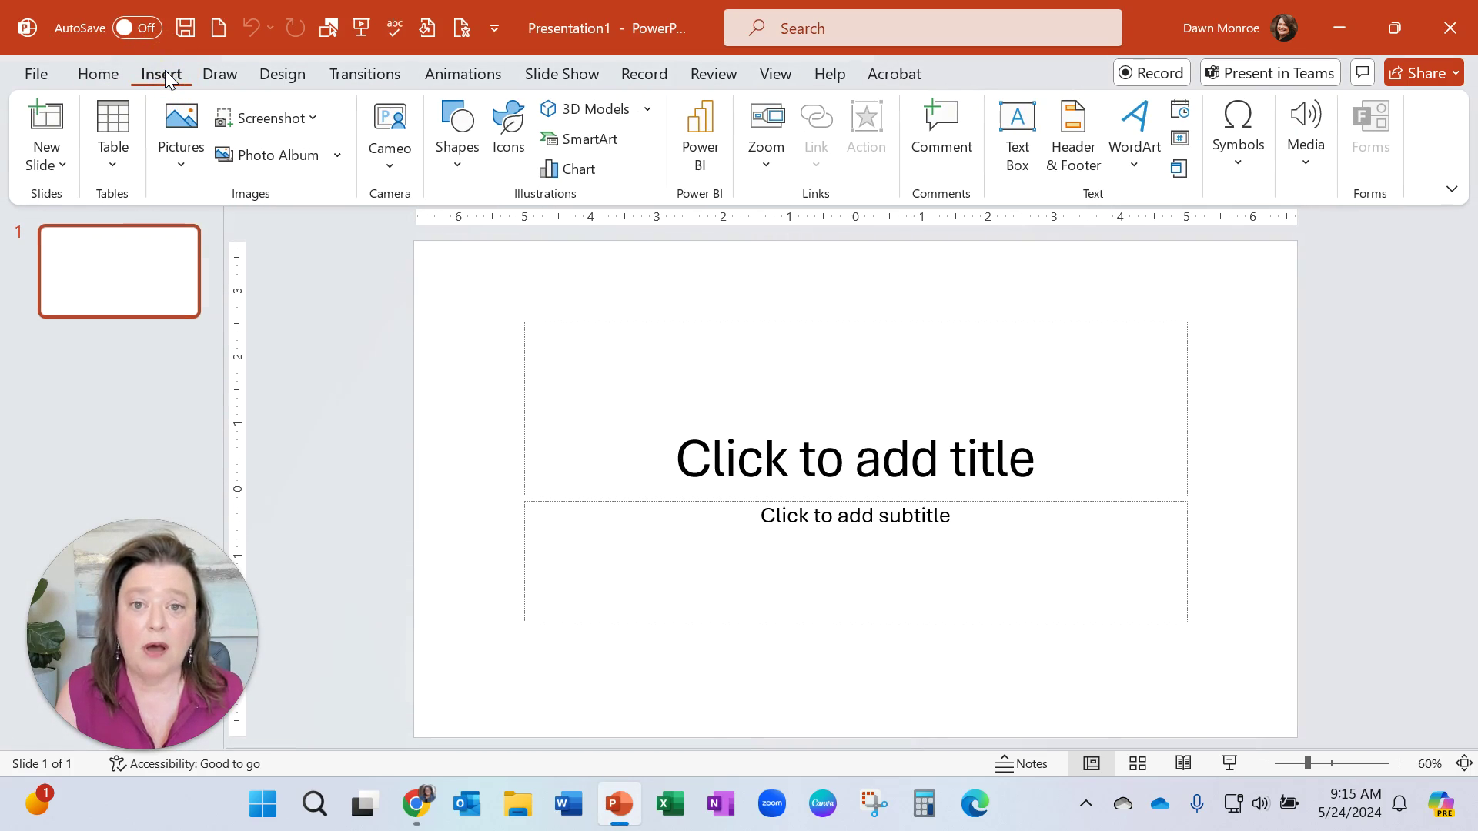
left_click(339, 157)
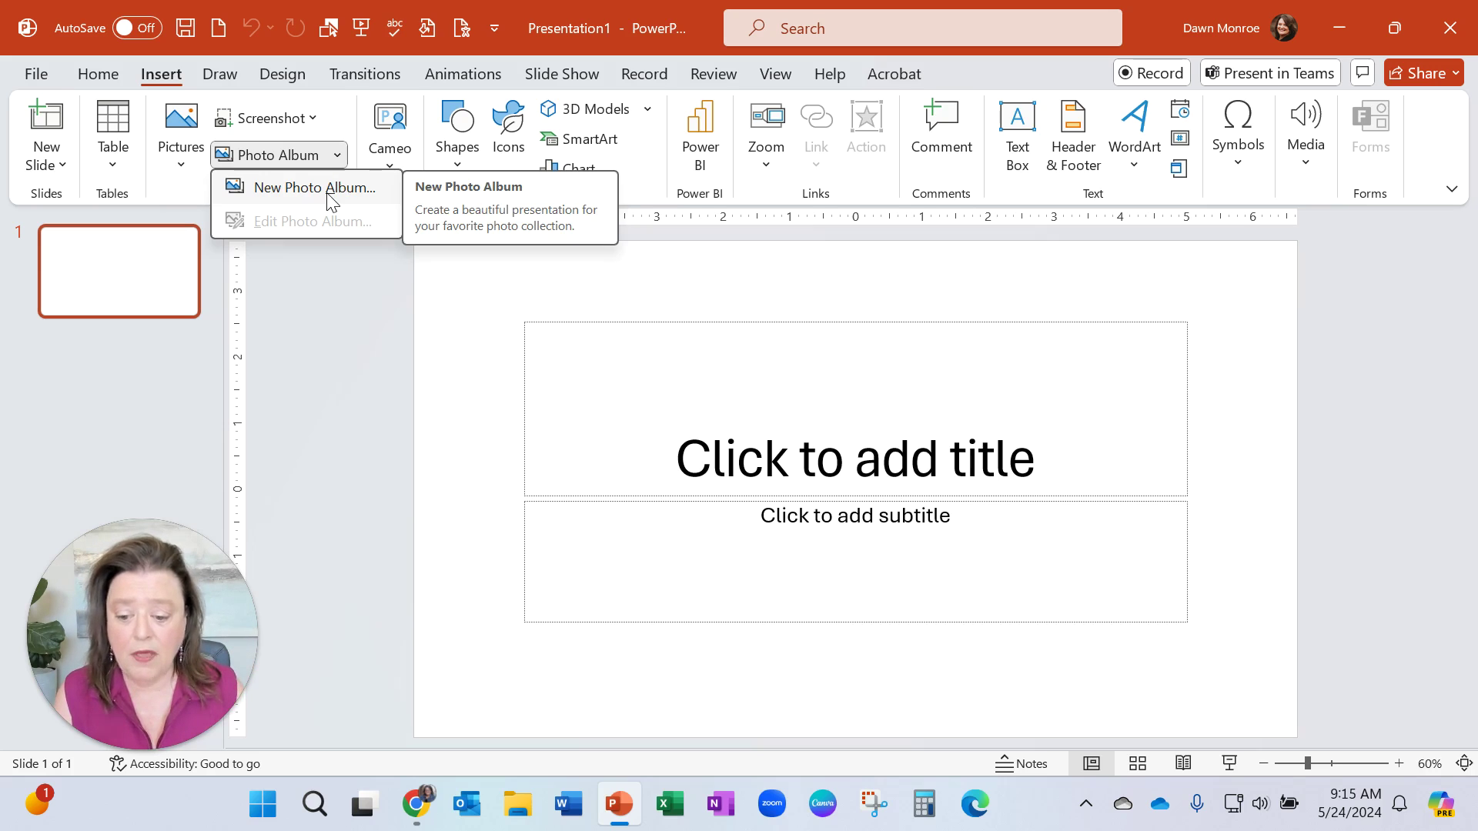
left_click(328, 189)
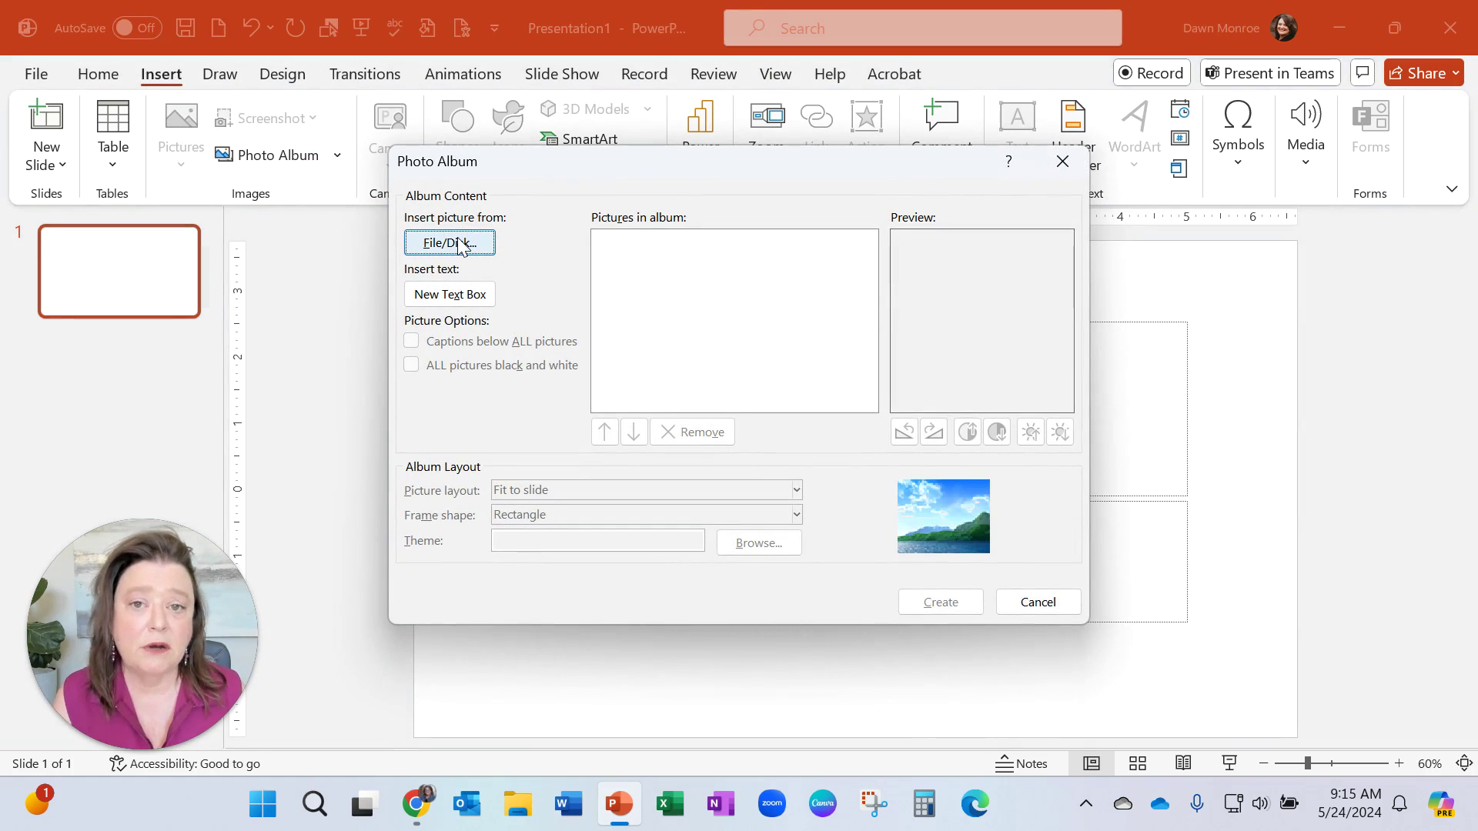
Step: Browse from File/Disk to the Pictures > Flowers folder
left_click(451, 245)
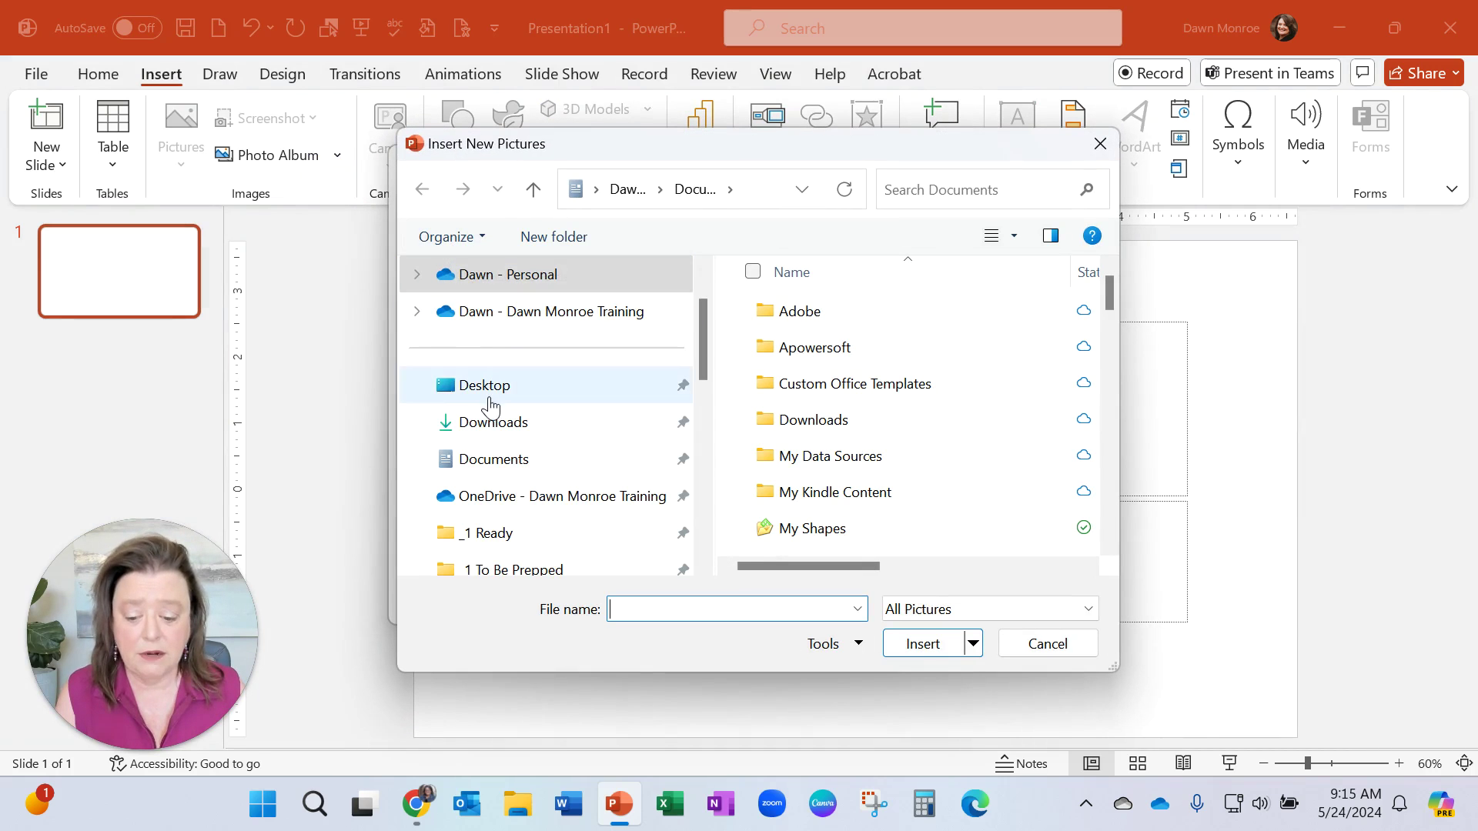
scroll(485, 423, "down", 4)
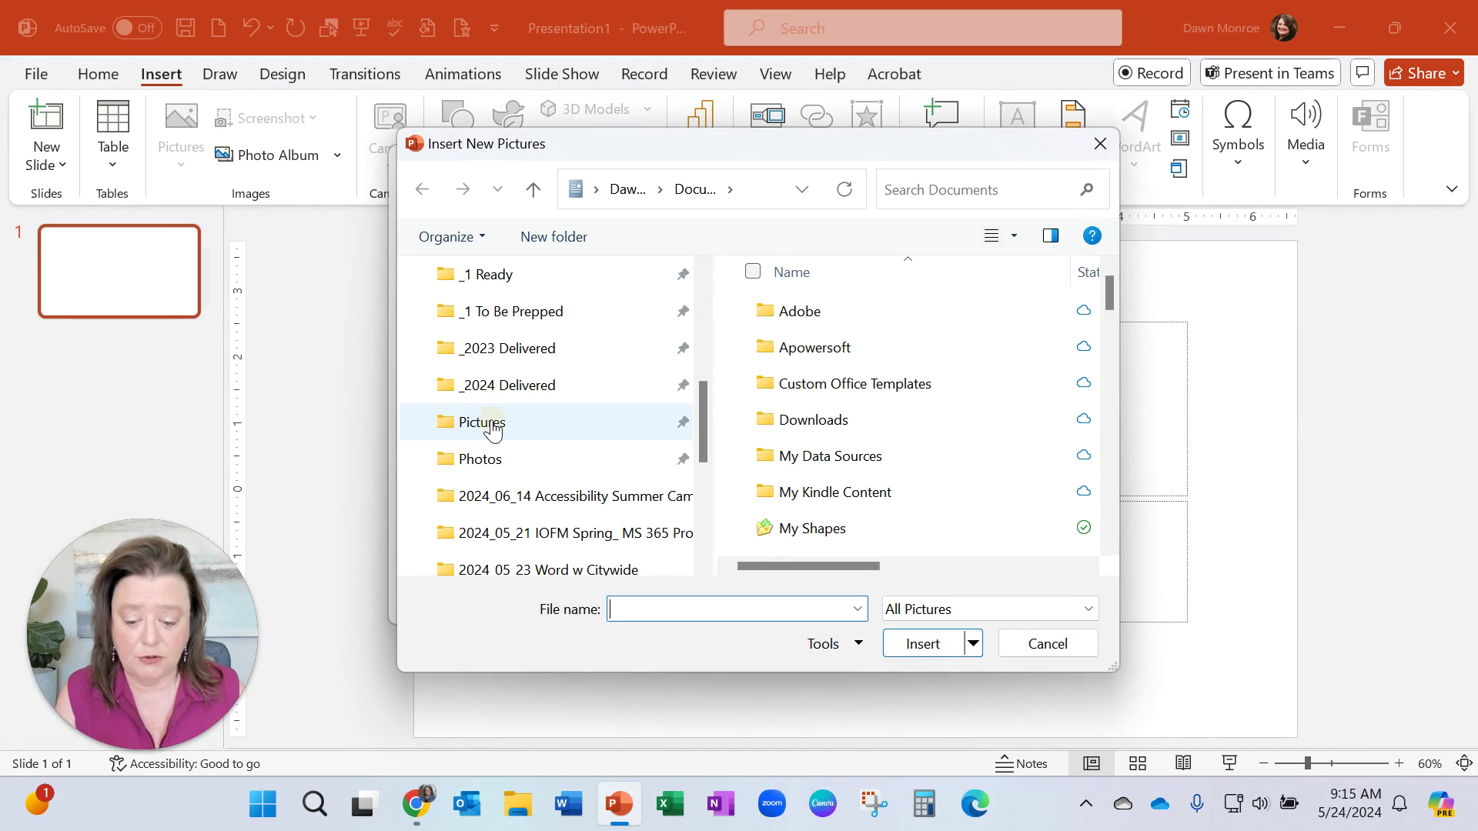
left_click(489, 431)
scroll(908, 477, "down", 3)
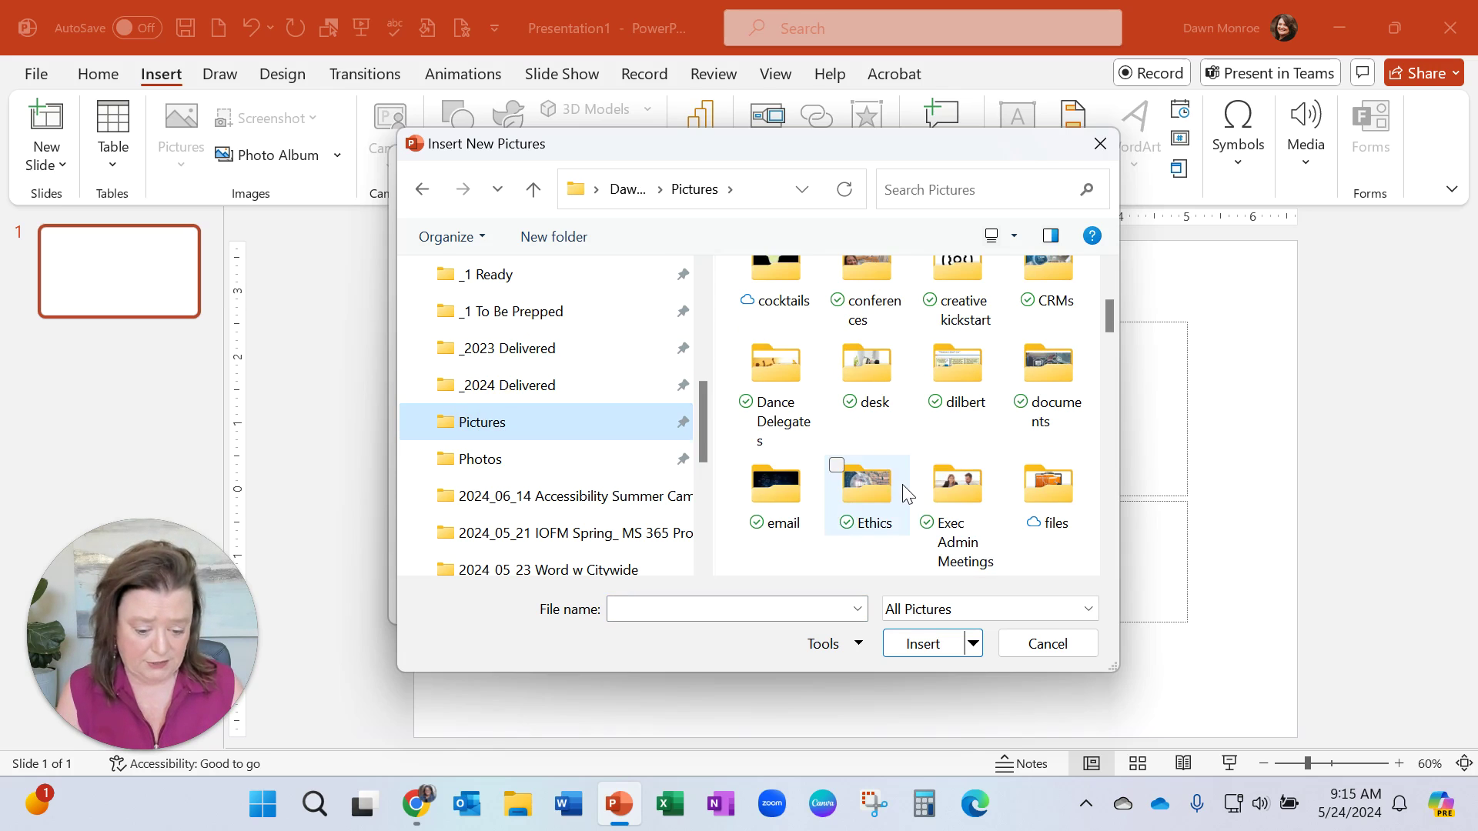
scroll(902, 484, "down", 2)
left_click(781, 500)
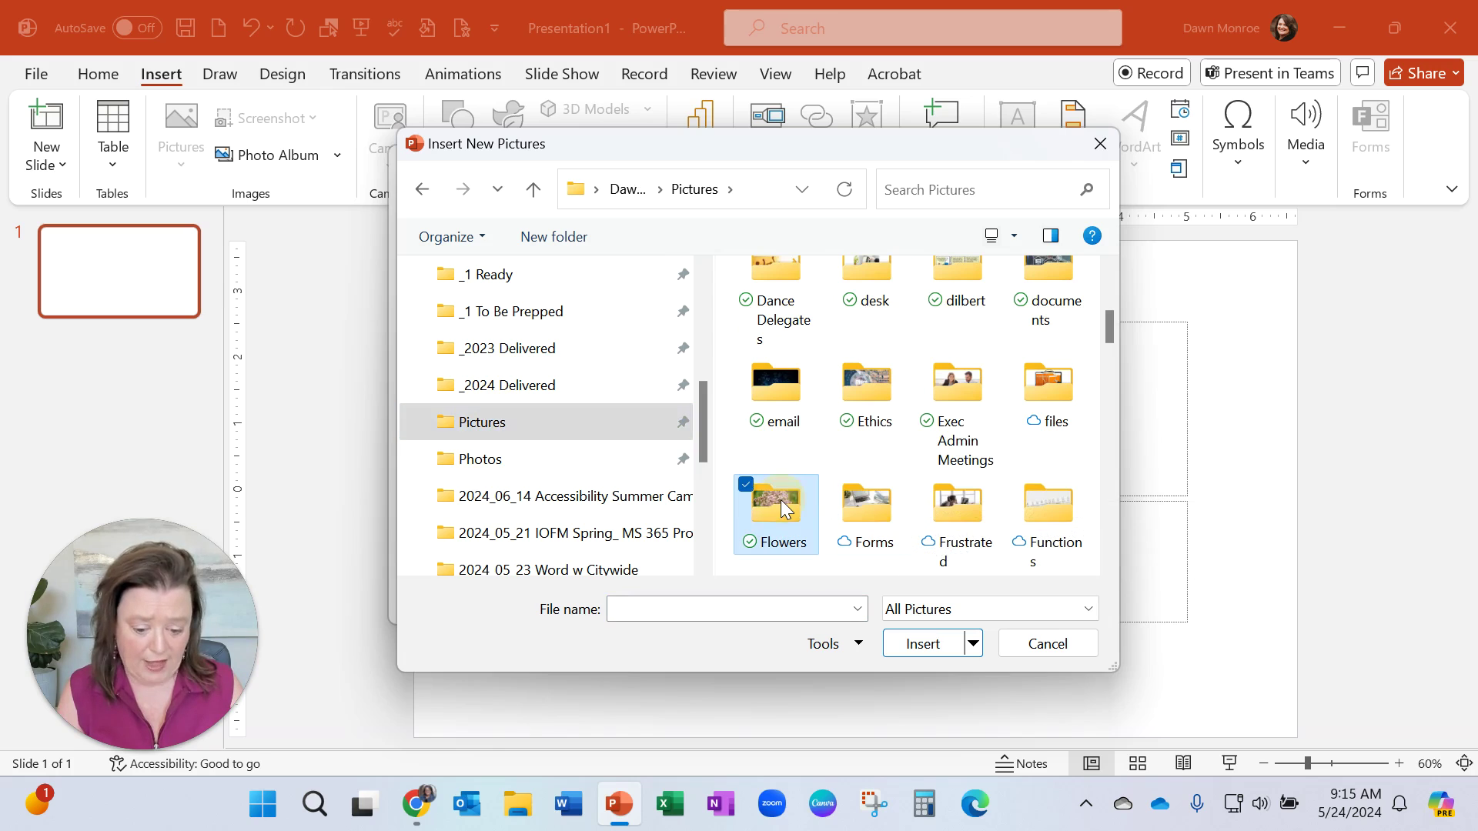
double_click(780, 500)
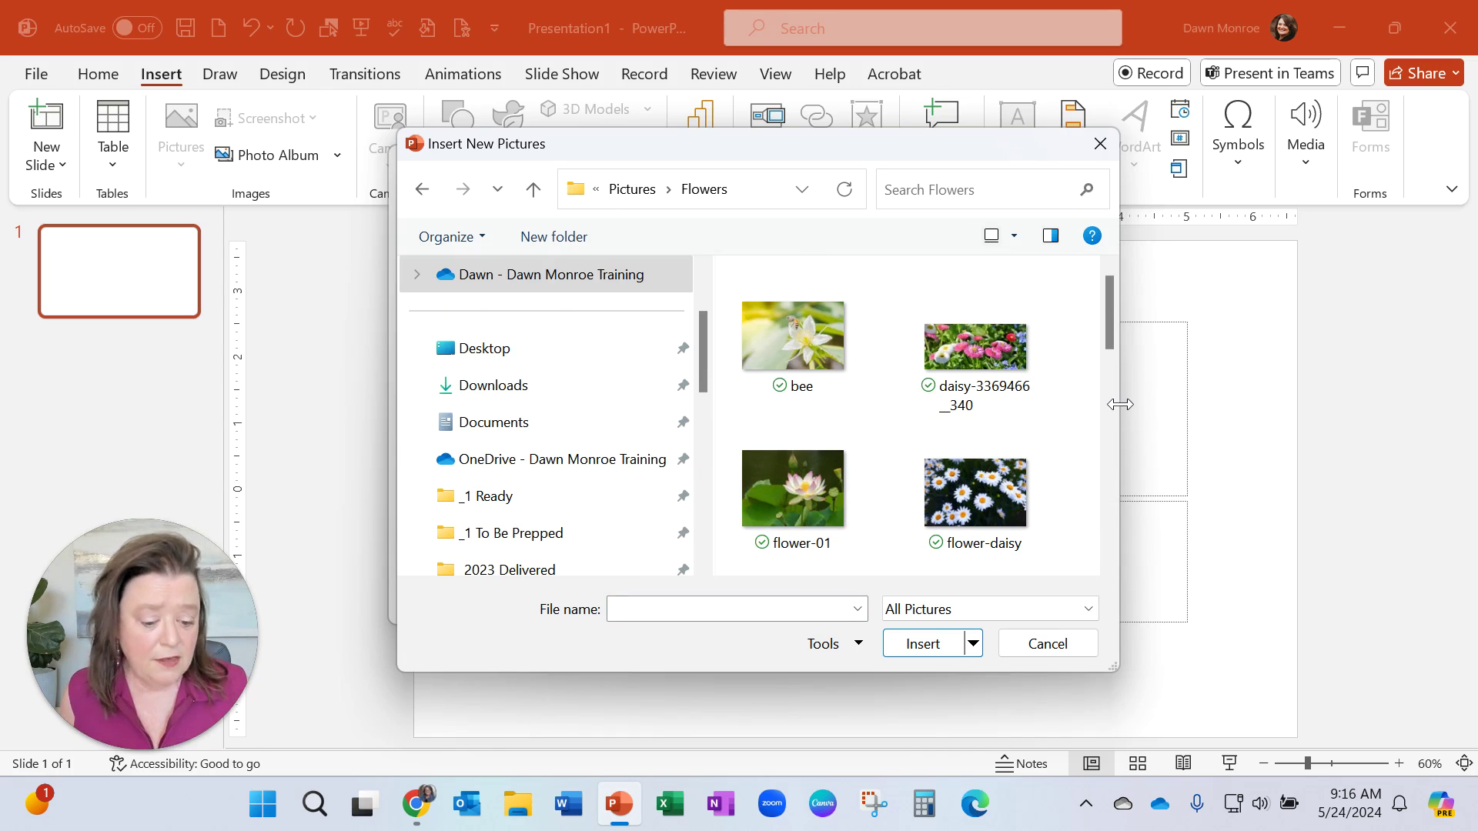
Step: Select all 16 flower pictures, hyacinth through young-and-old-1399297, and insert them into the album
left_click_drag(1119, 403, 1352, 385)
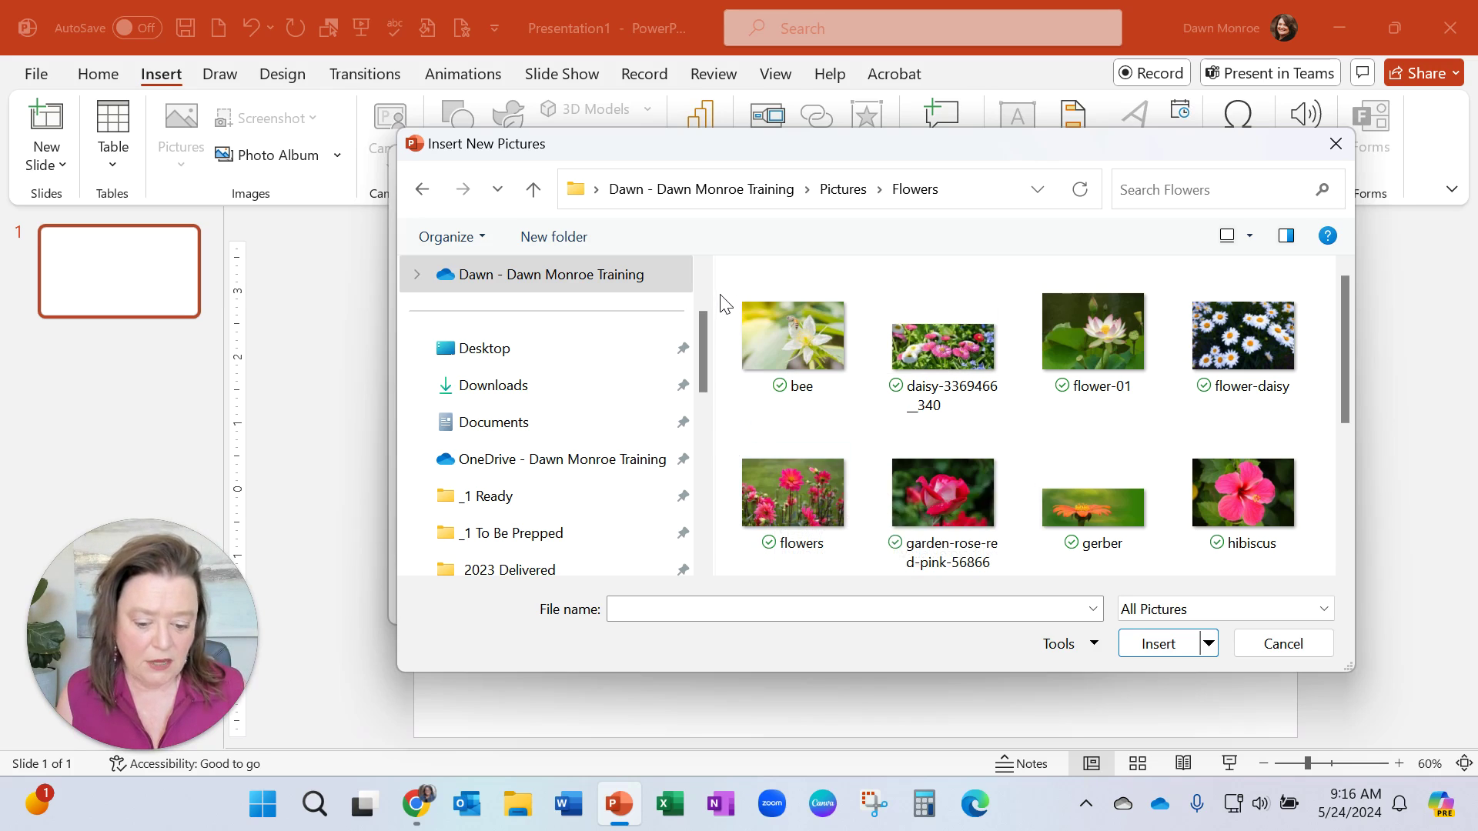
left_click_drag(722, 290, 1289, 605)
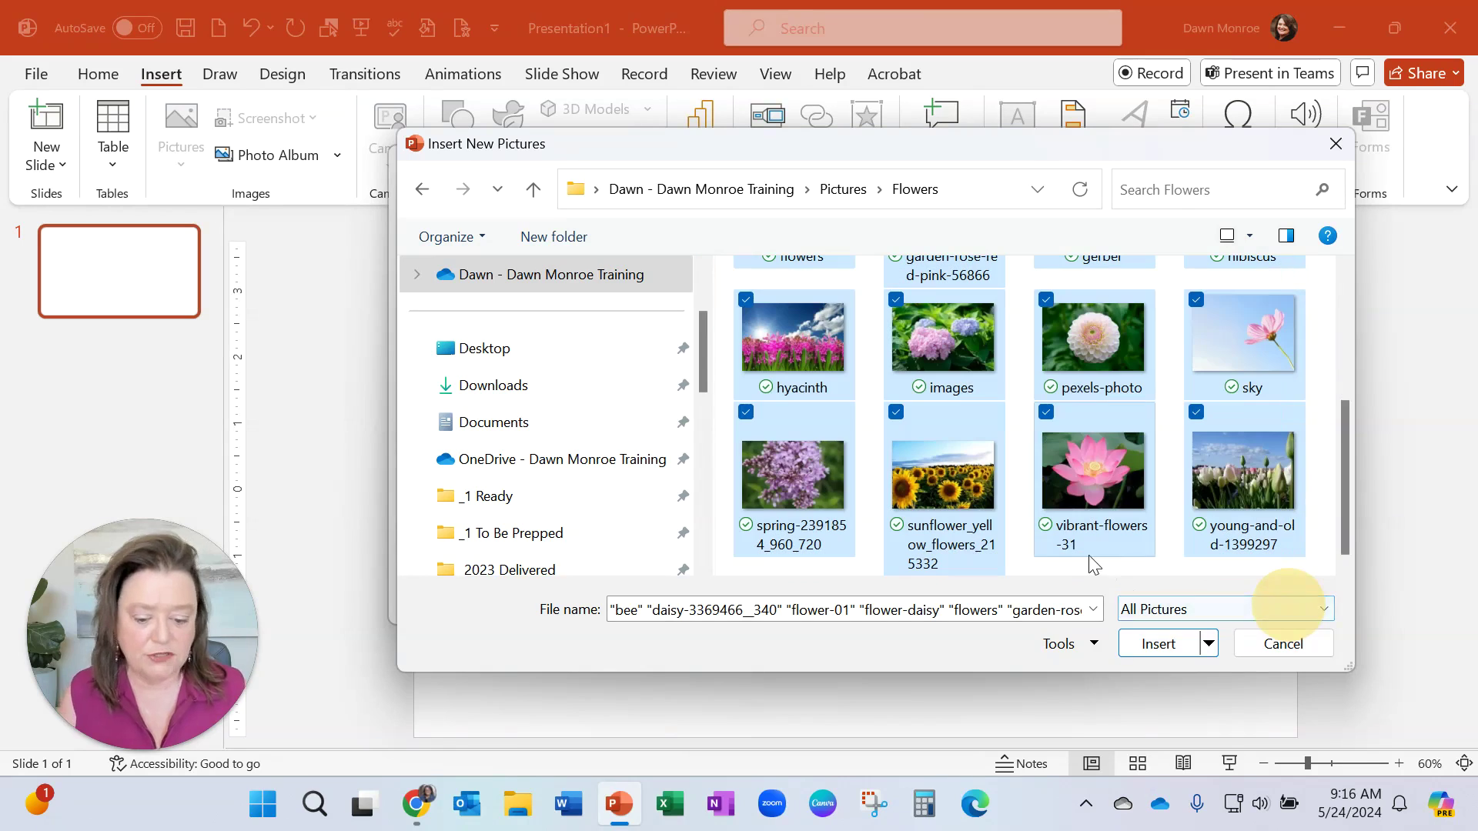
double_click(815, 348)
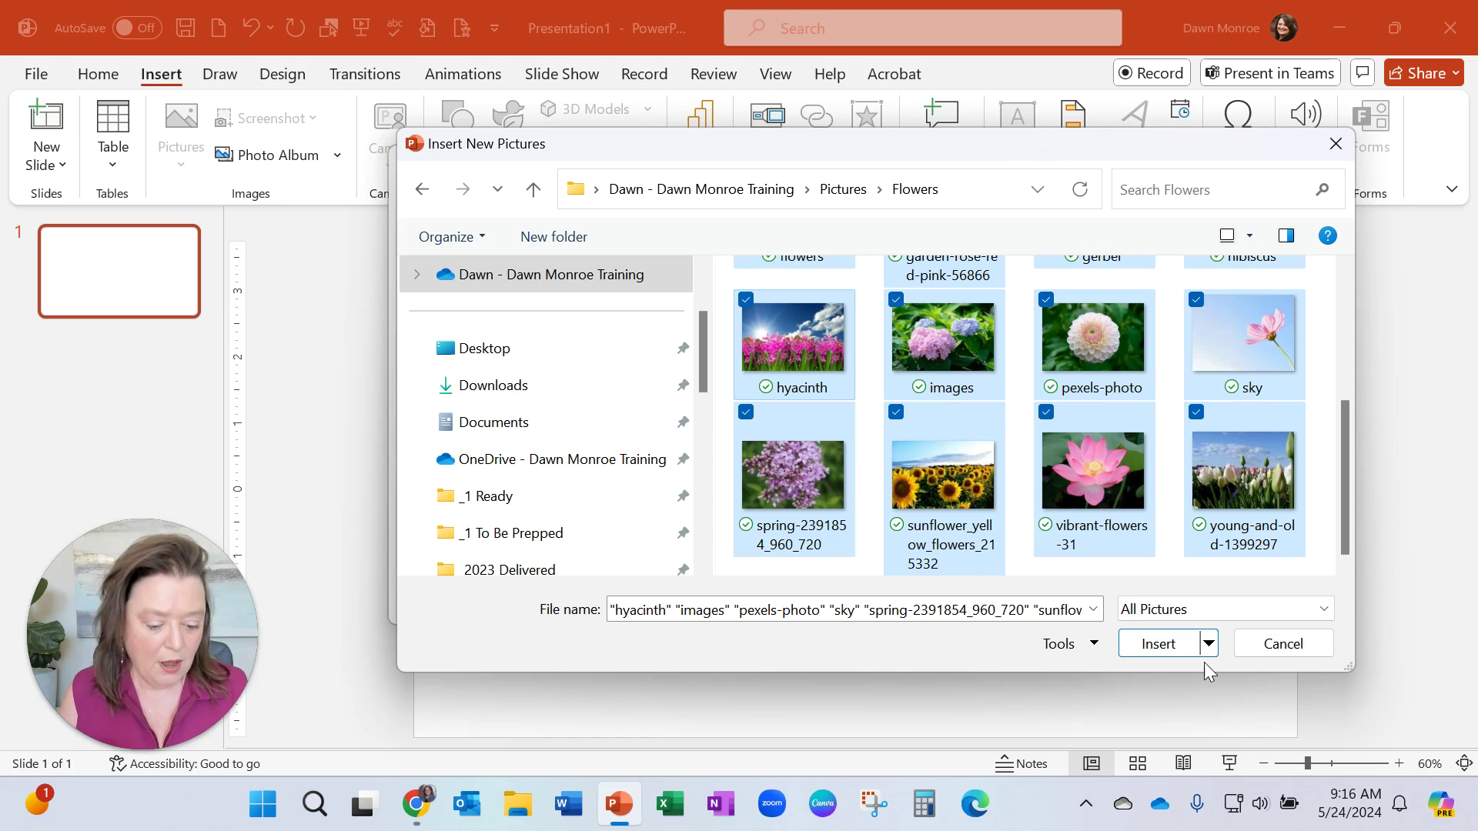
key("shift+F10")
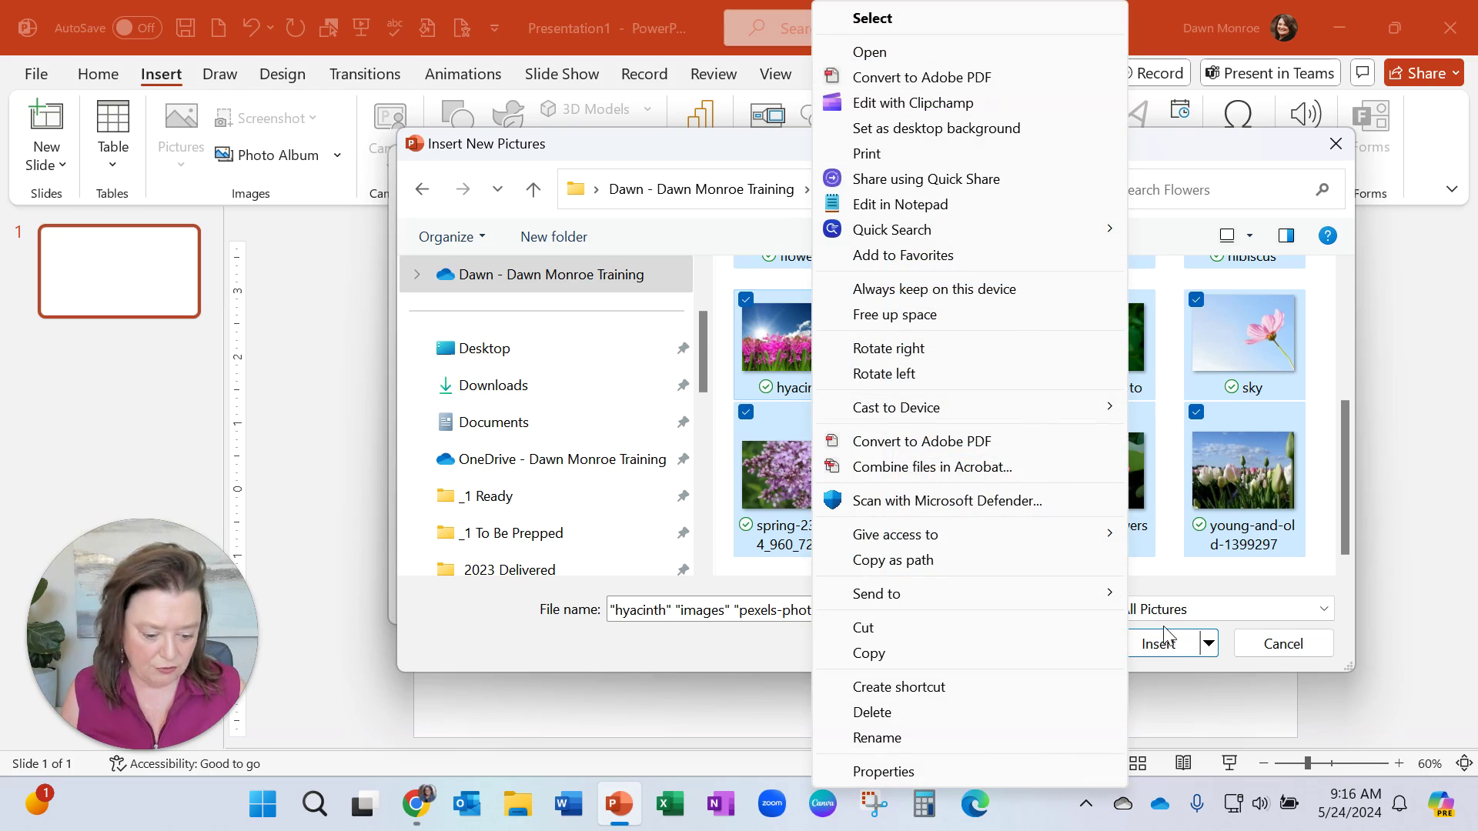
left_click(1163, 647)
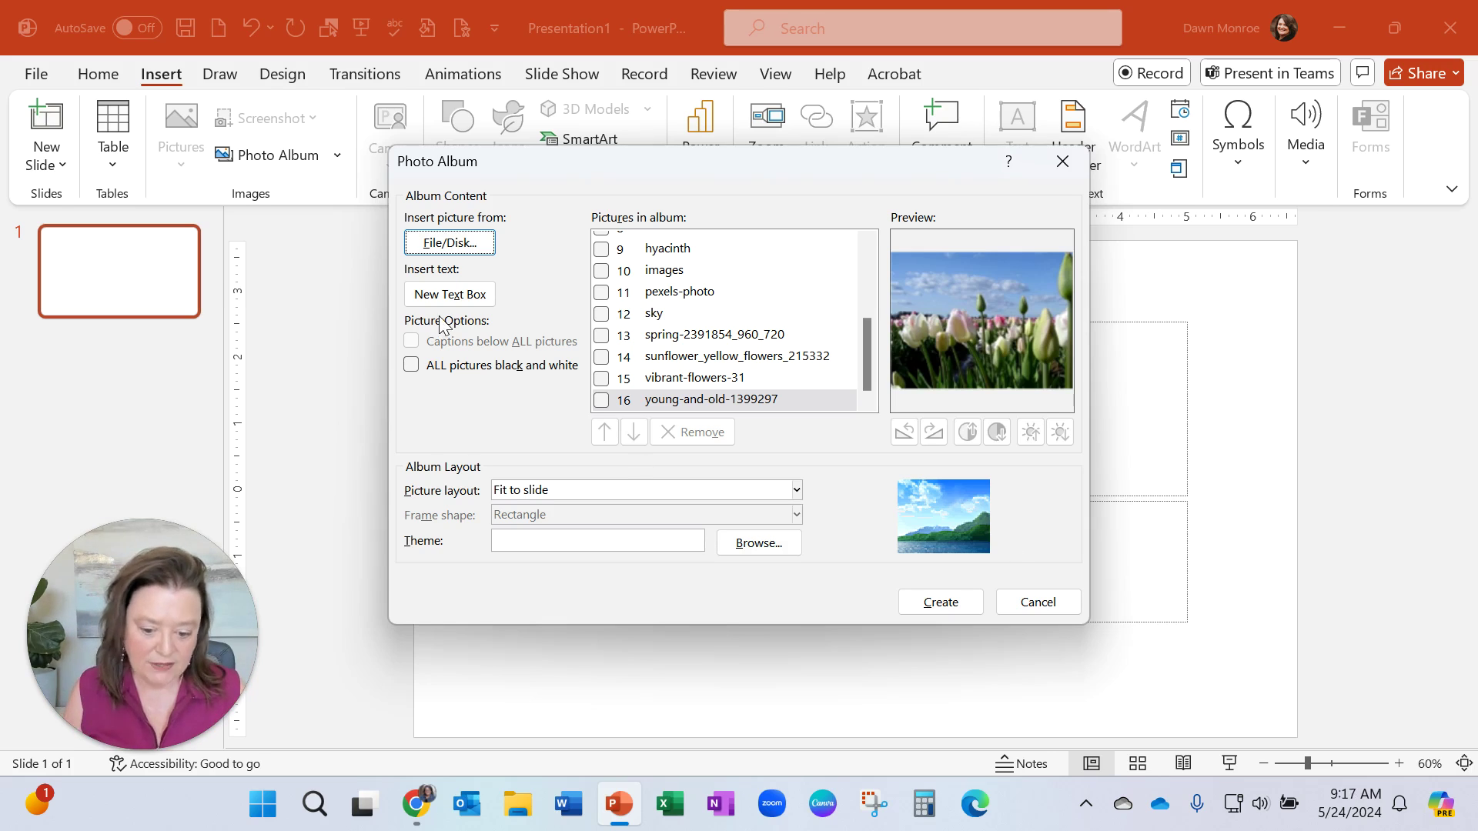
Step: Move the sky picture one place later in the album list
left_click(703, 336)
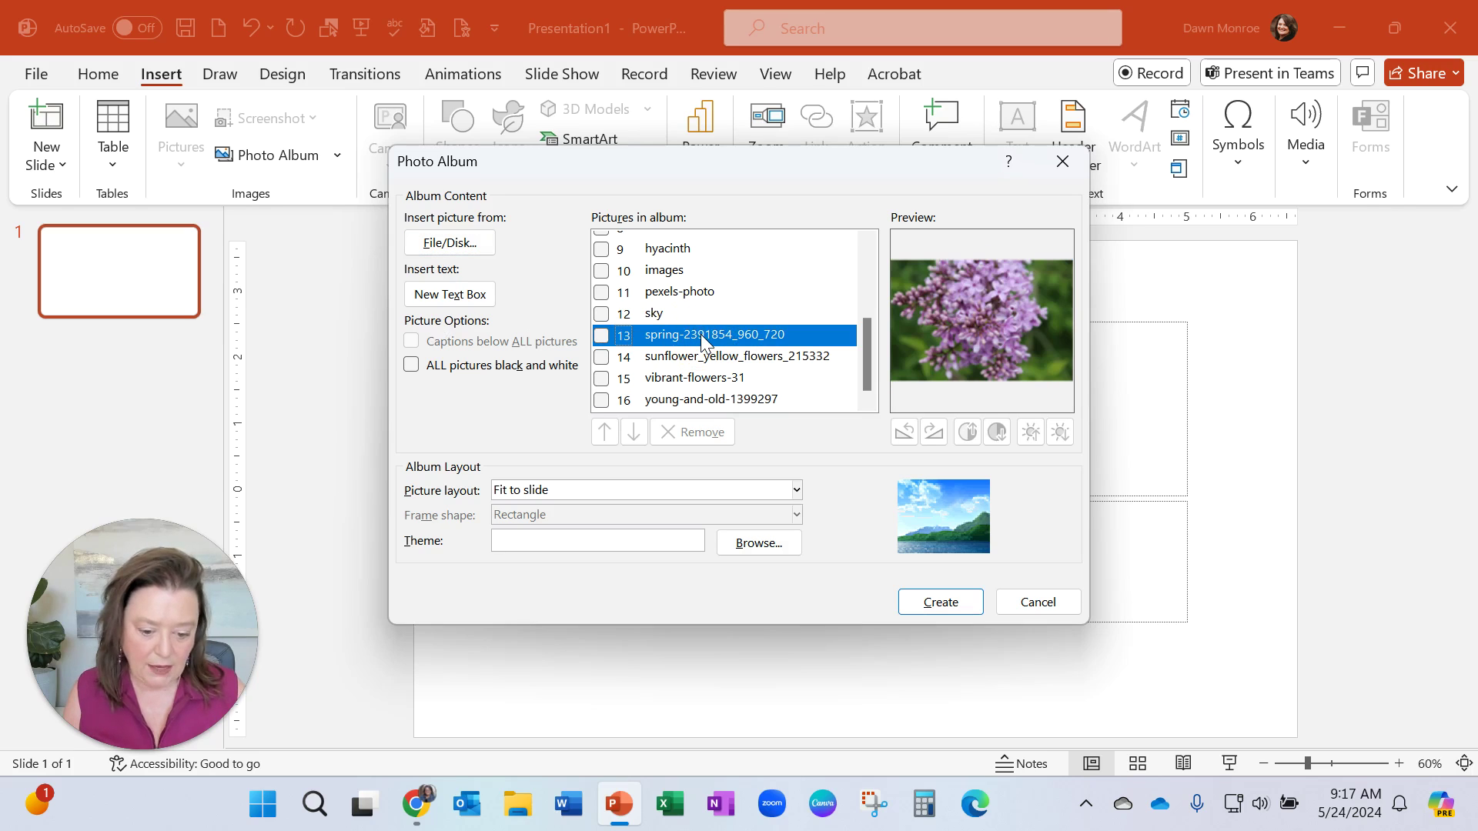
left_click(706, 309)
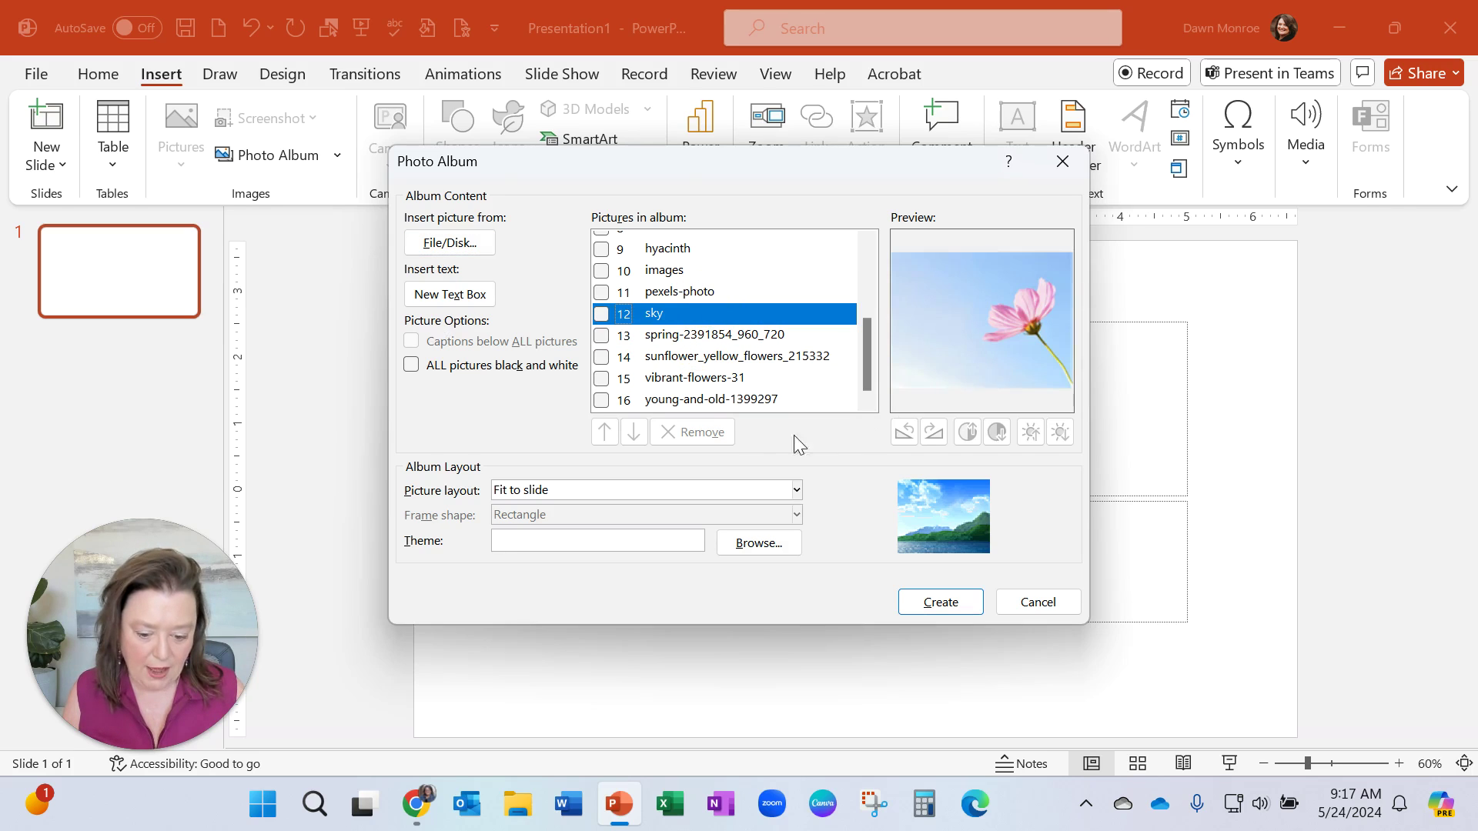
left_click(601, 315)
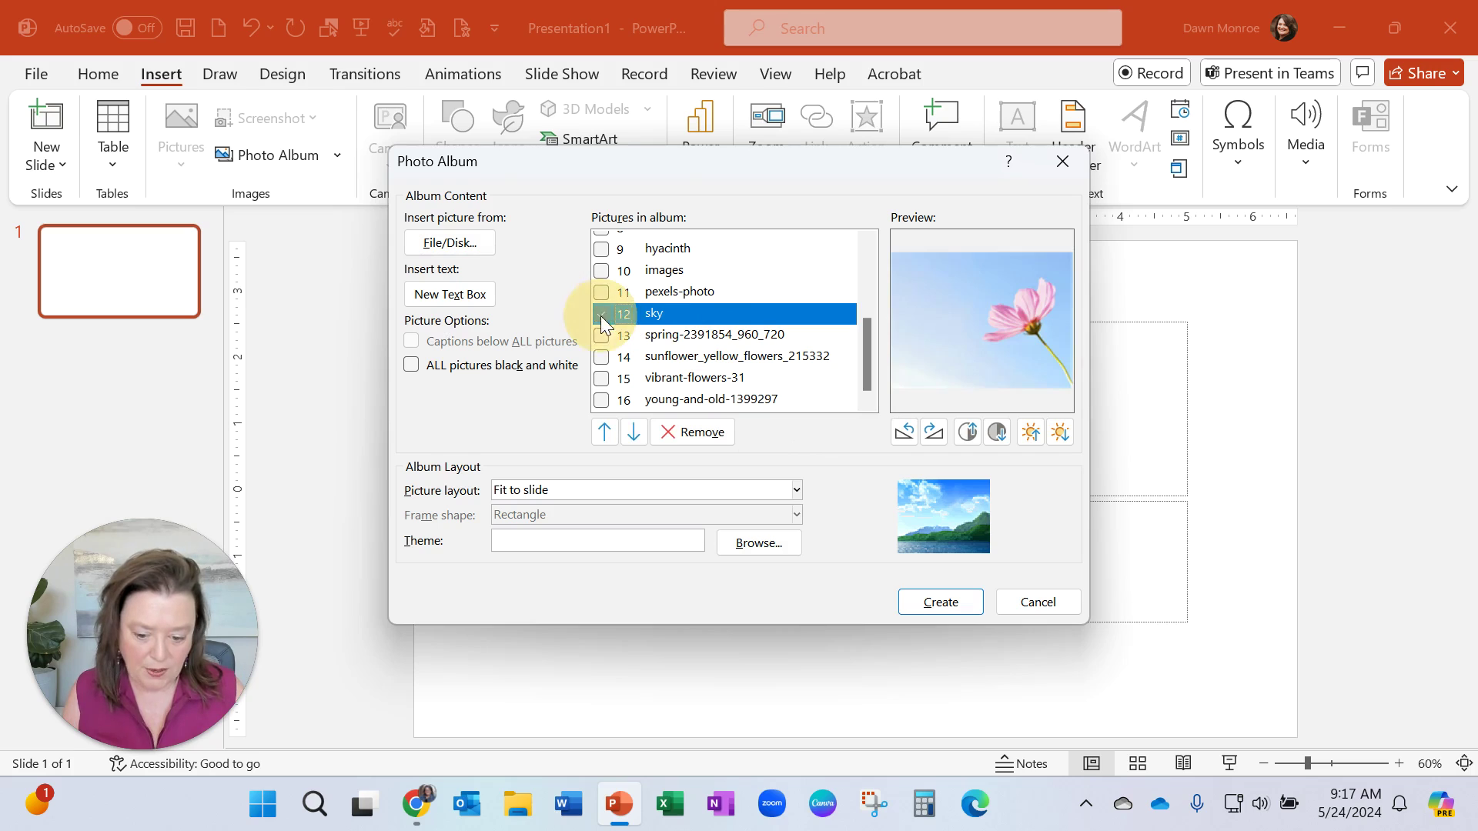
left_click(604, 433)
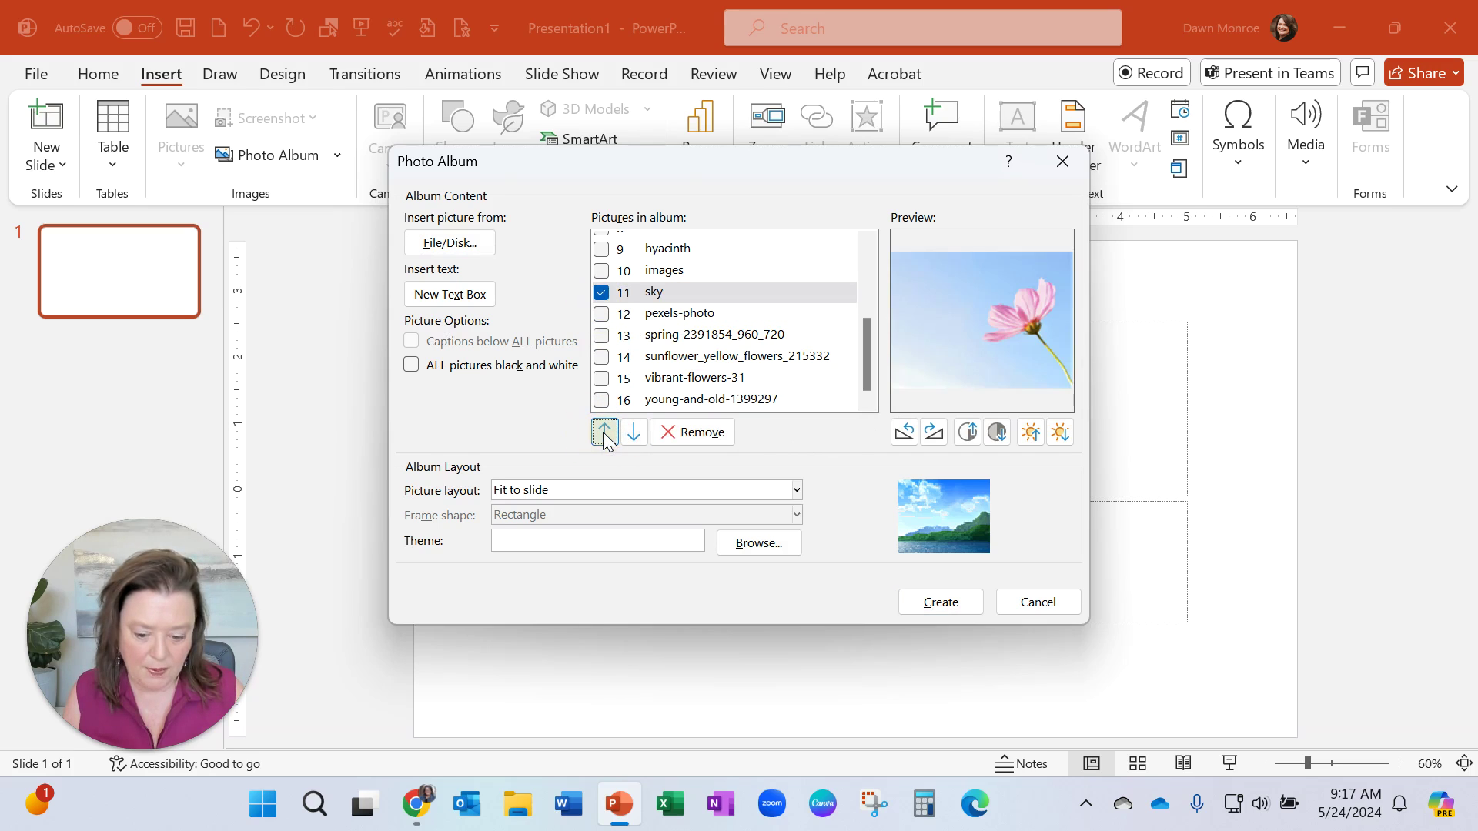
left_click(628, 435)
left_click(628, 434)
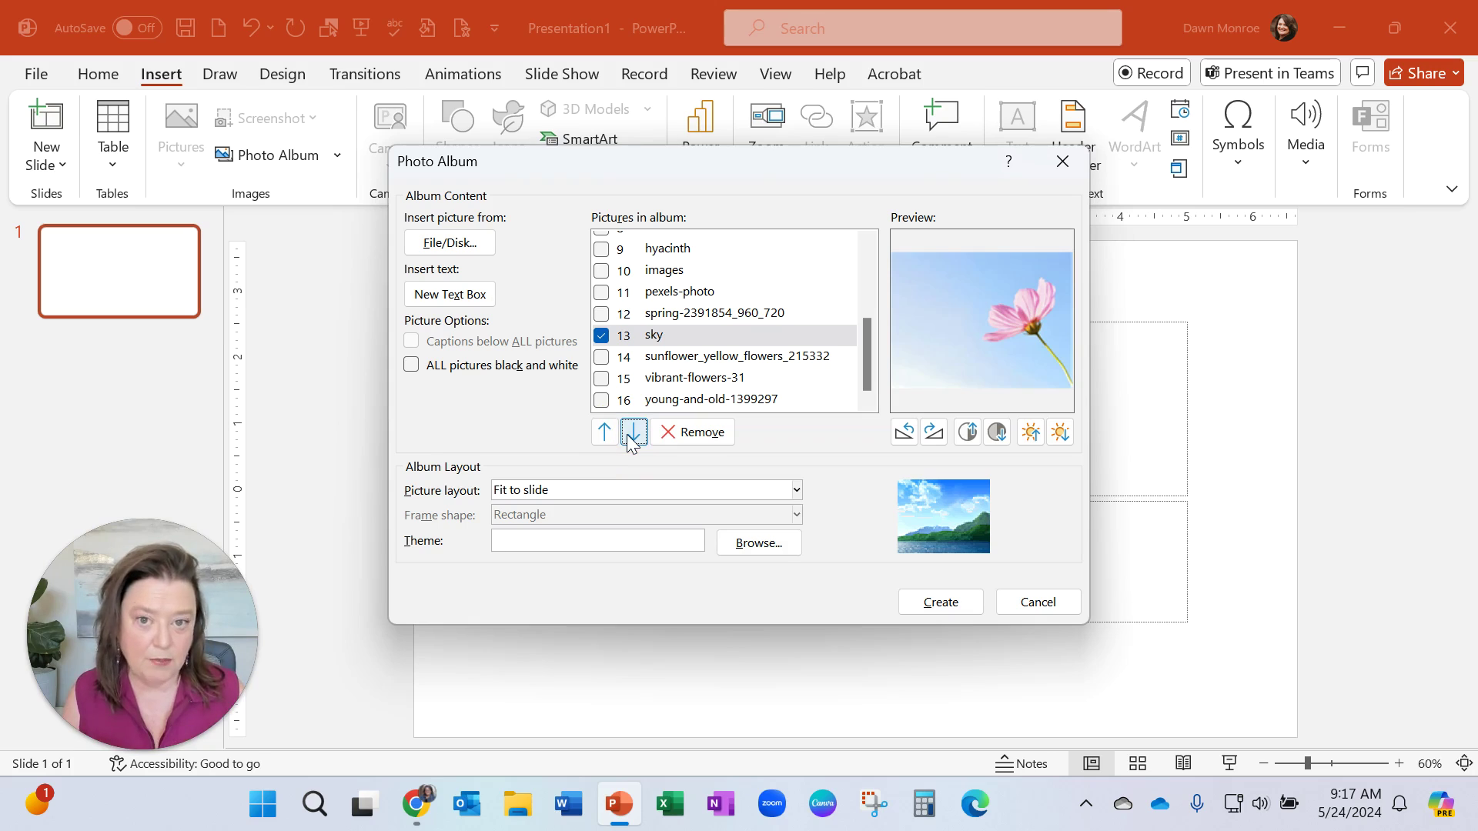
Step: Add a text box slide after sky at position 14, keeping the Fit to slide layout
left_click(471, 298)
left_click(603, 335)
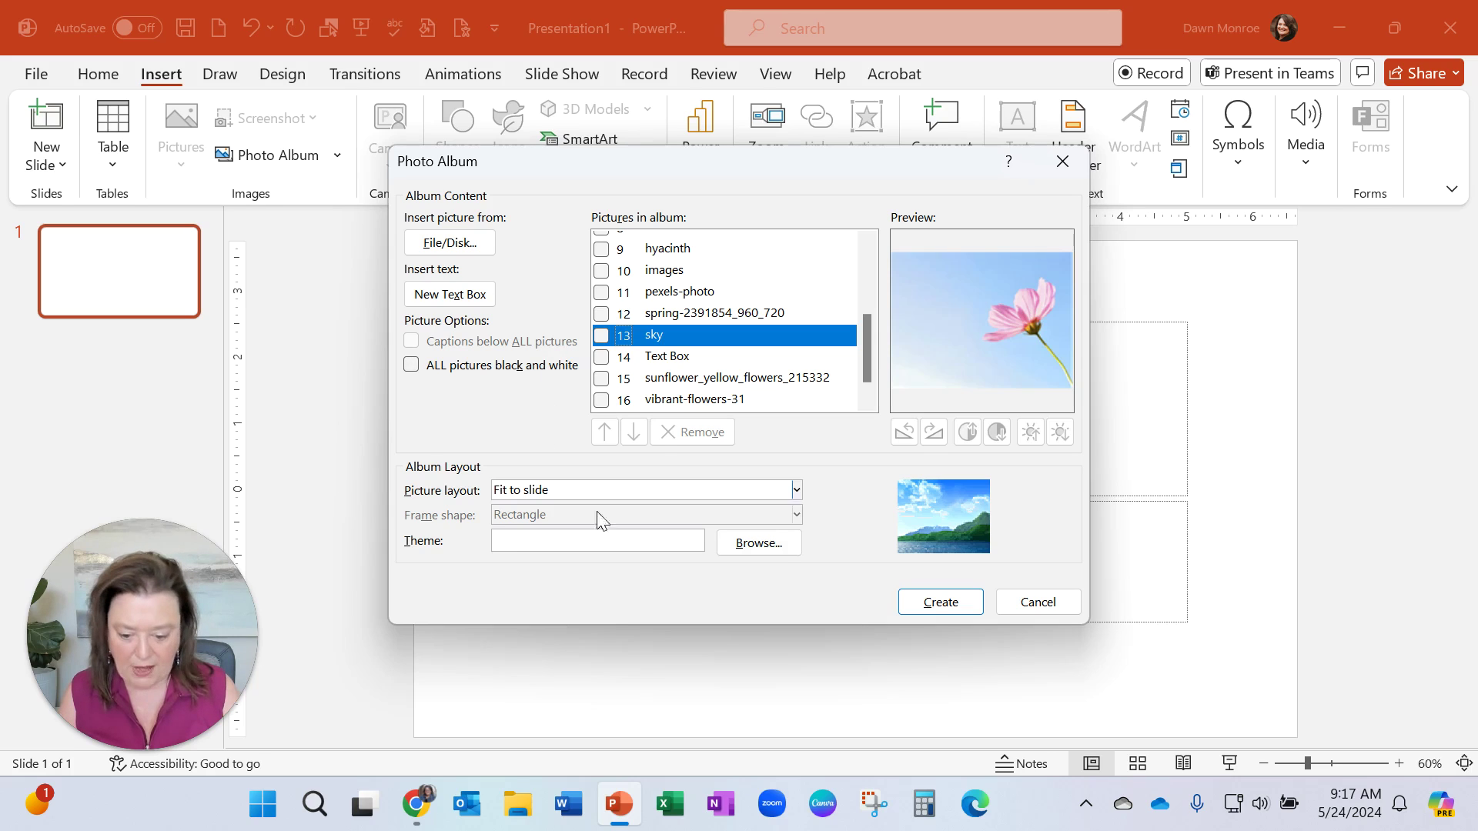
left_click(796, 491)
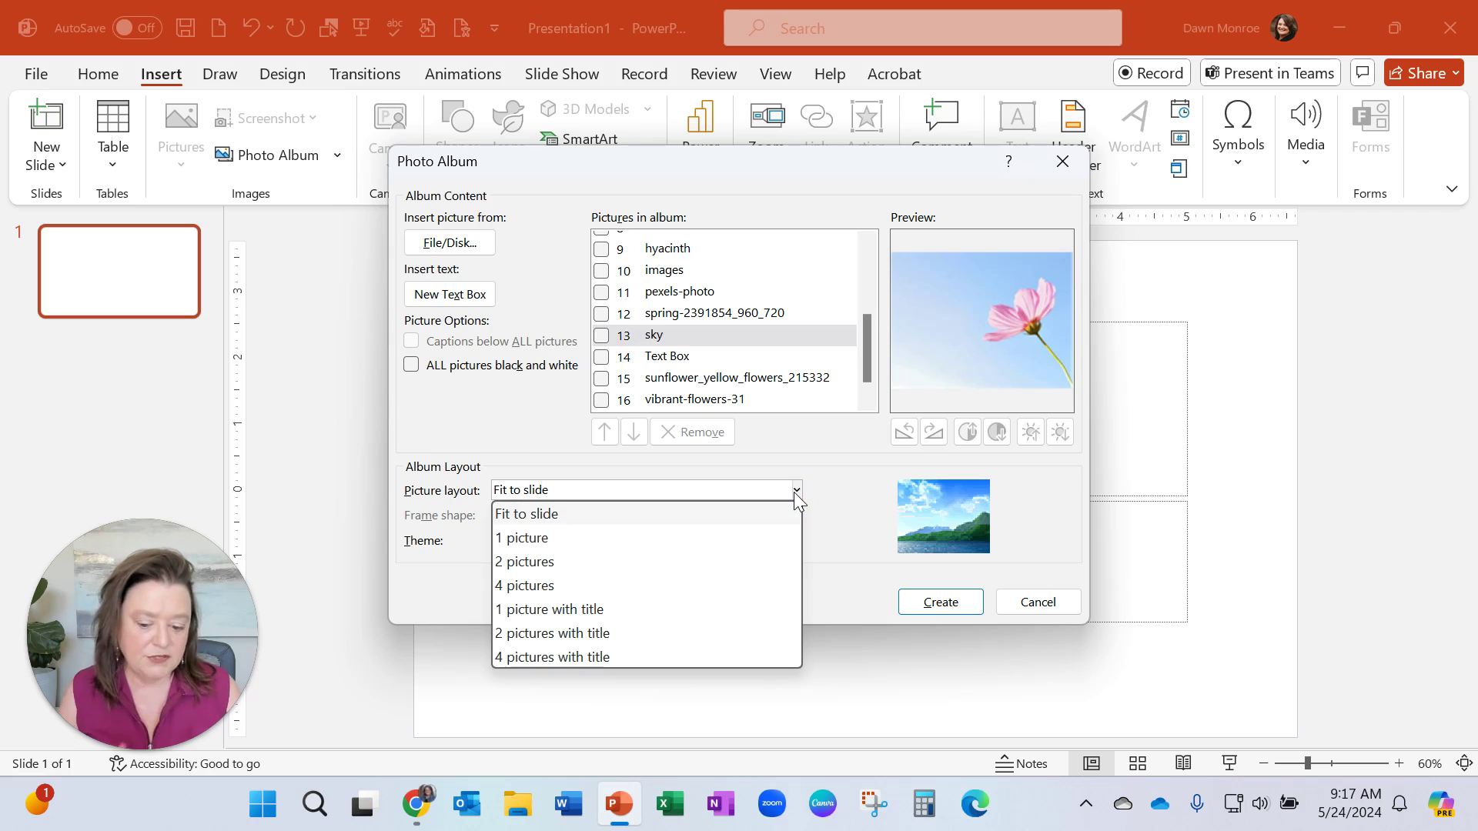
left_click(793, 492)
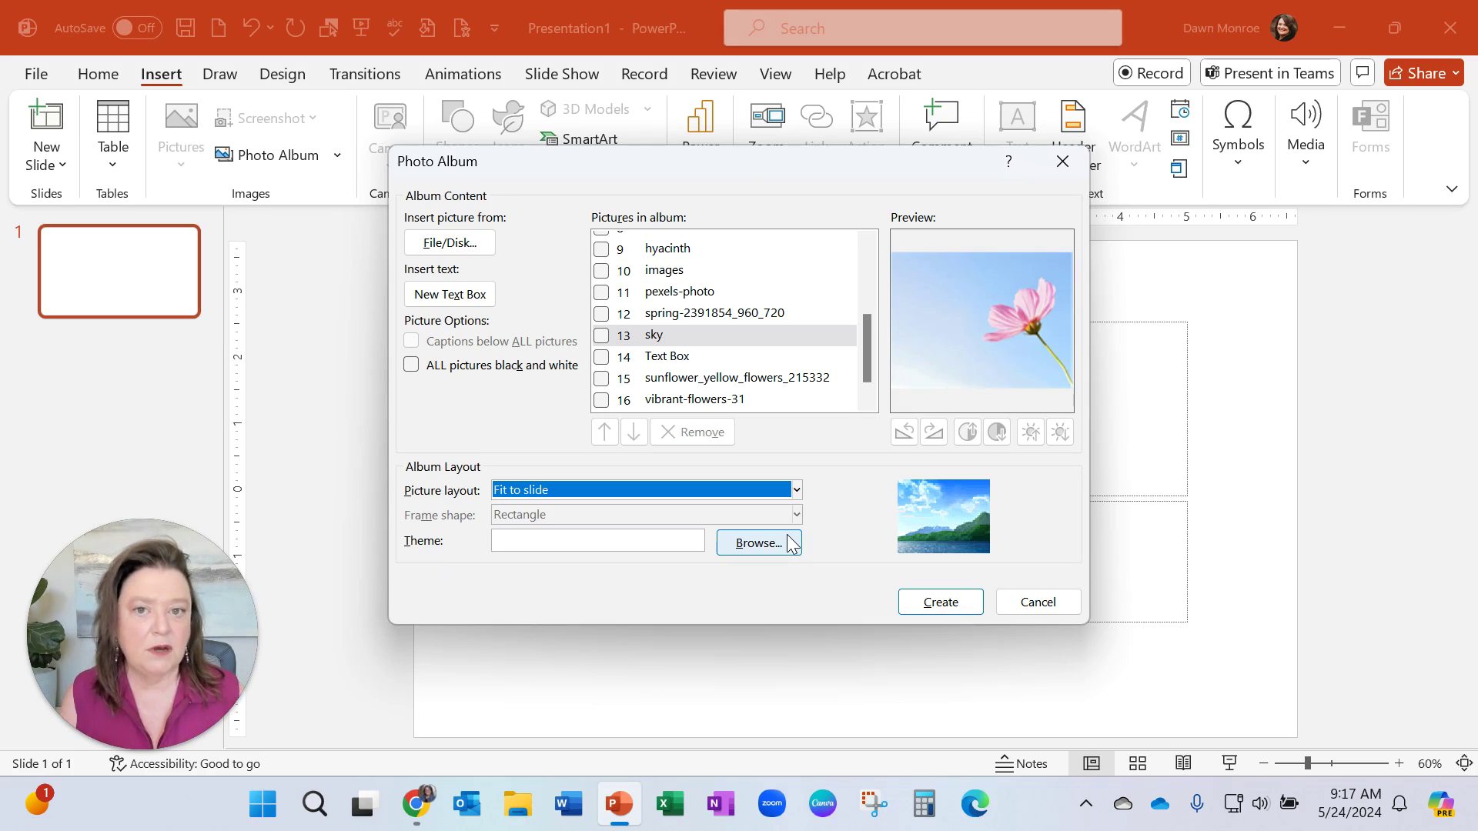
left_click(957, 609)
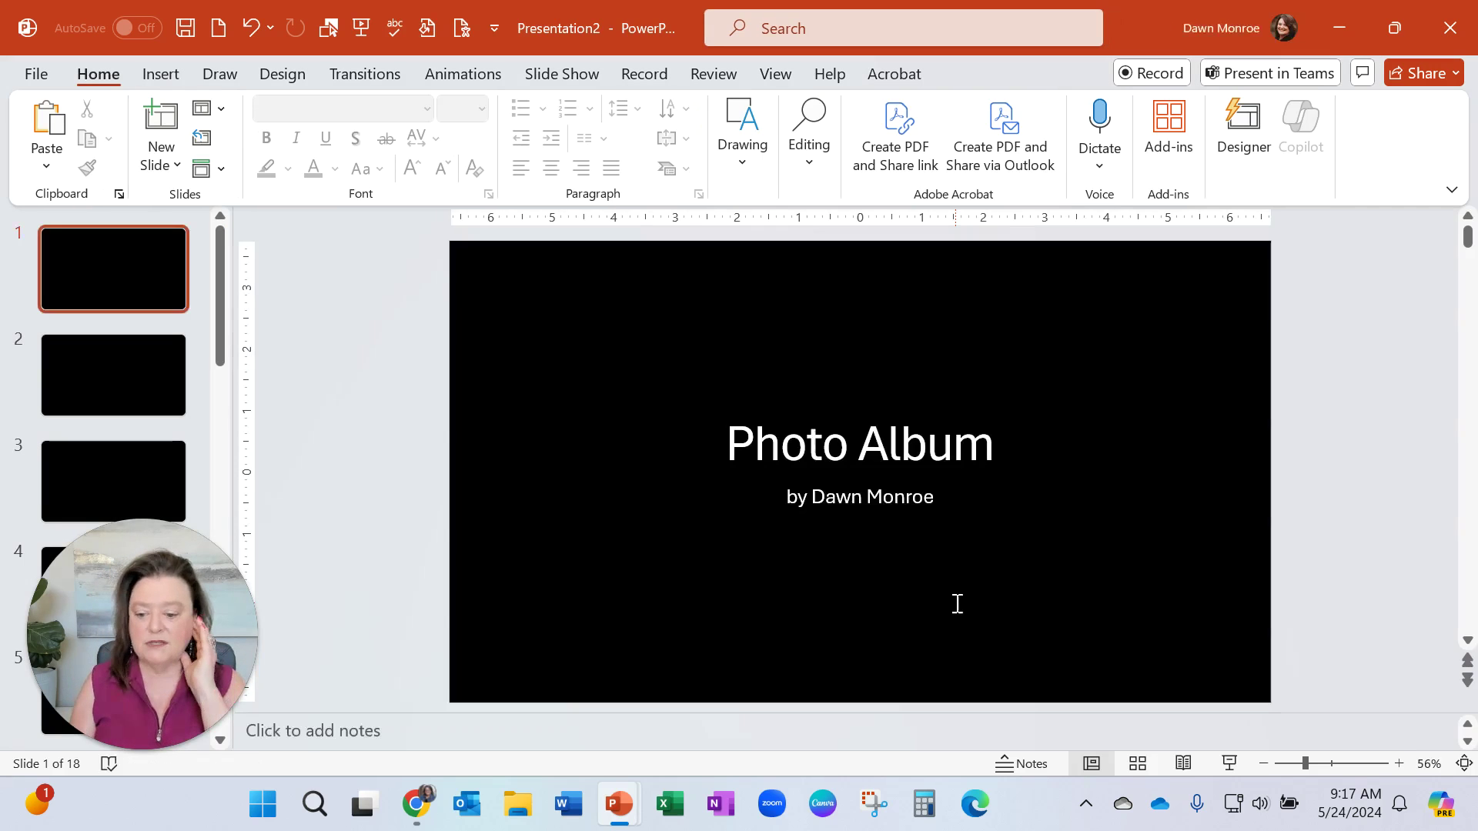
left_click(1138, 764)
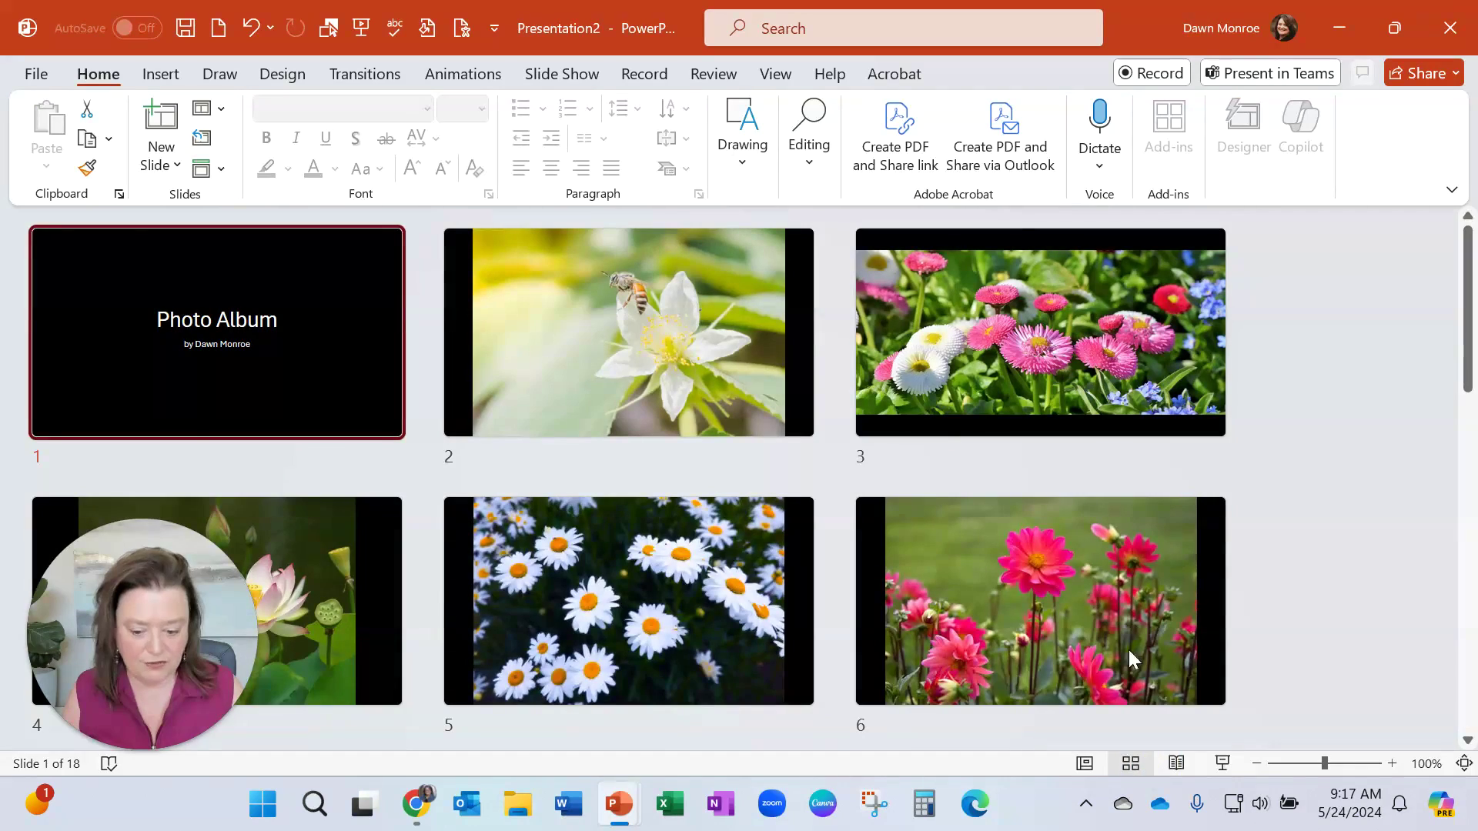
scroll(1153, 575, "down", 12)
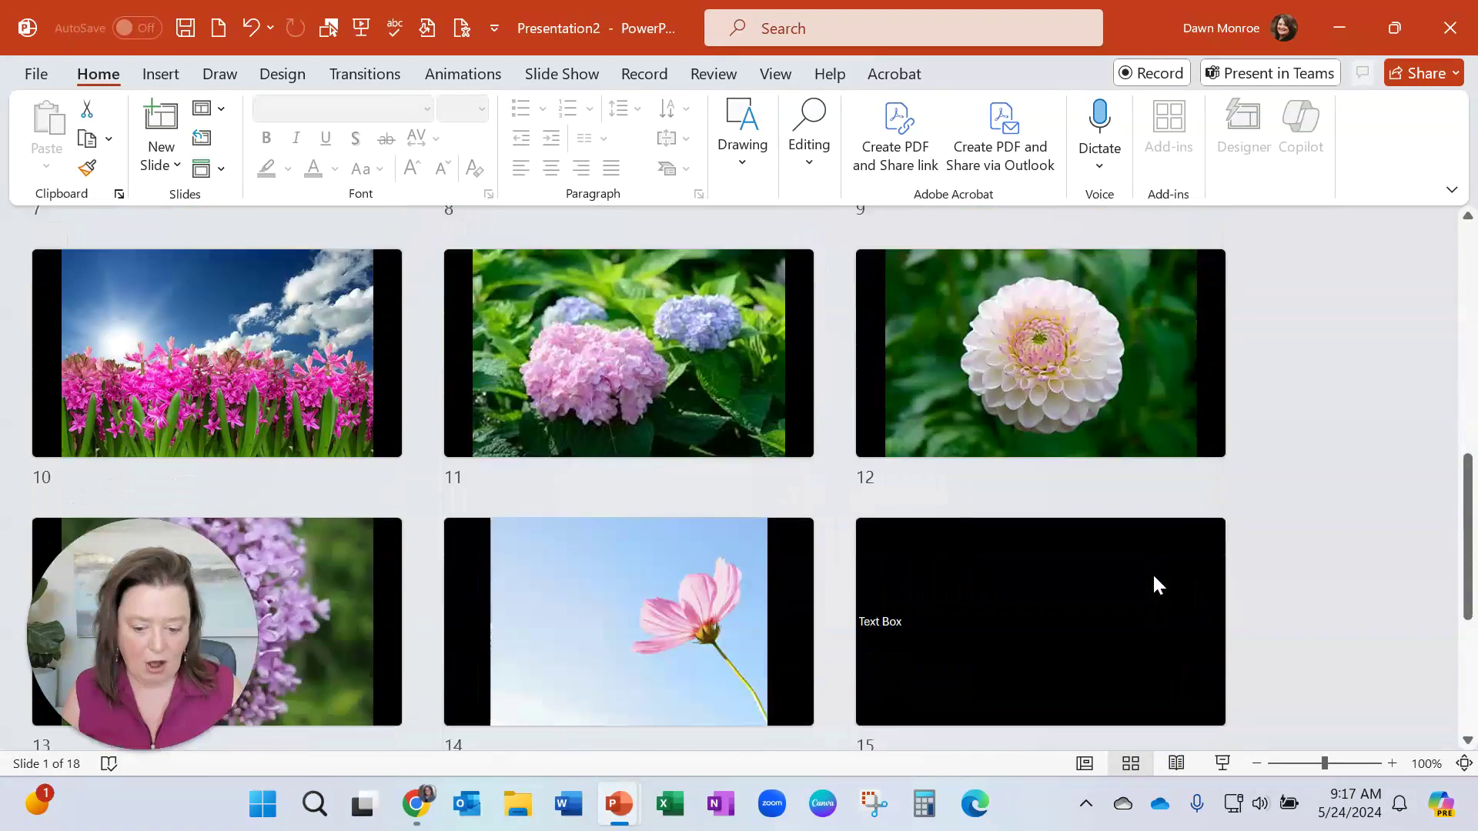
scroll(1154, 575, "down", 2)
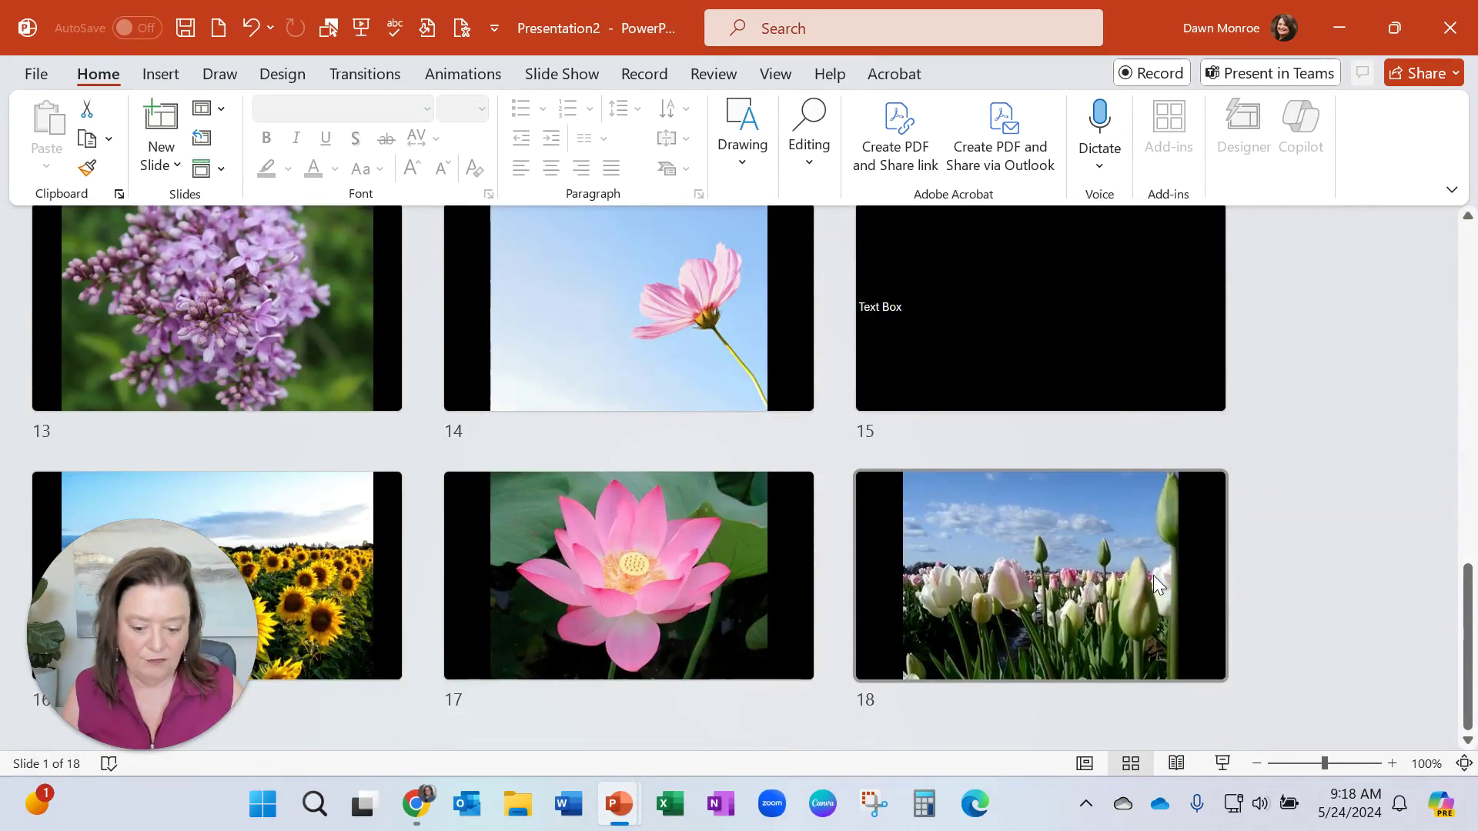
scroll(1154, 576, "up", 3)
scroll(1154, 585, "up", 10)
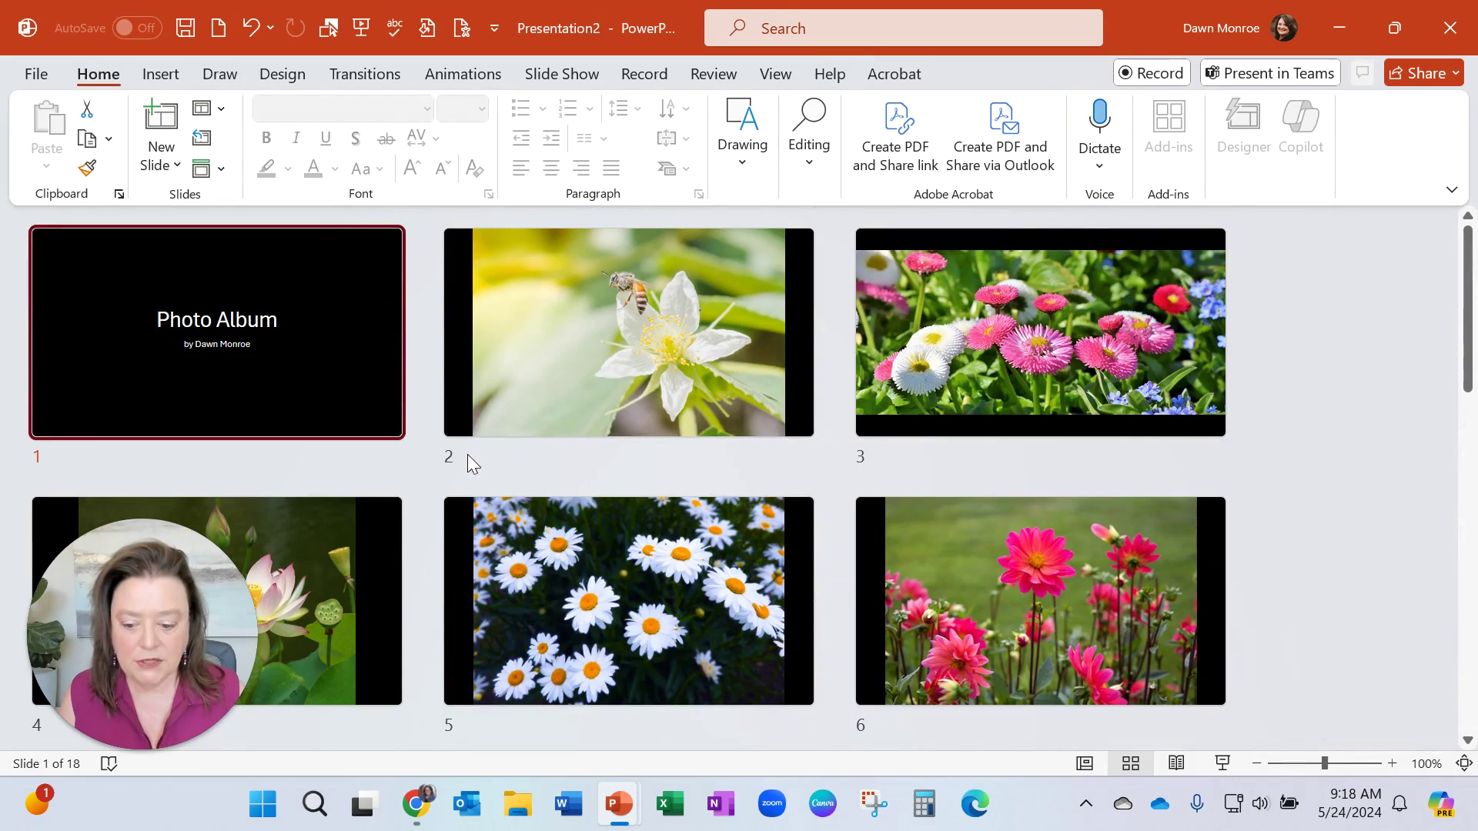
scroll(589, 381, "down", 12)
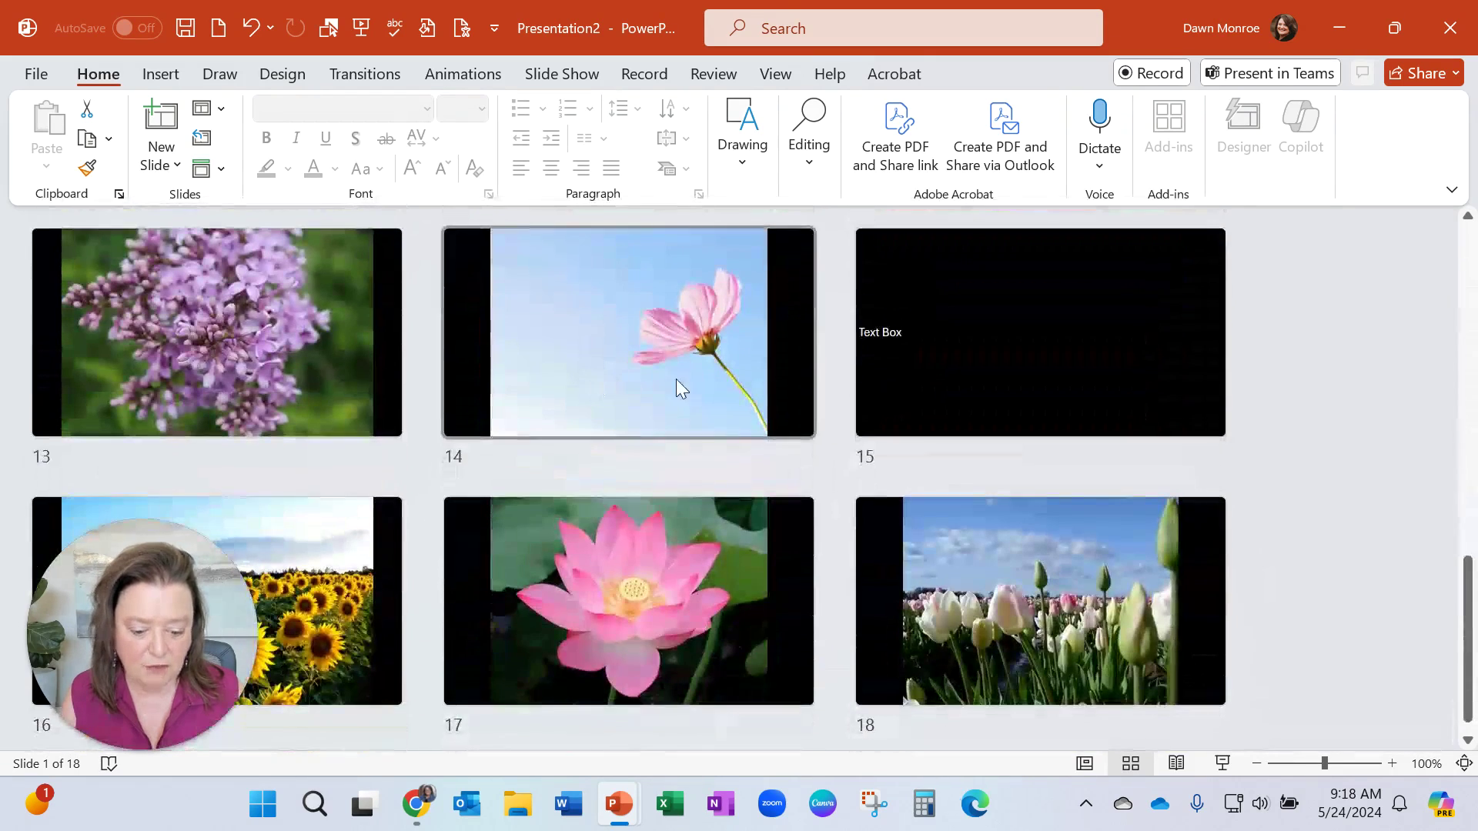
left_click(988, 362)
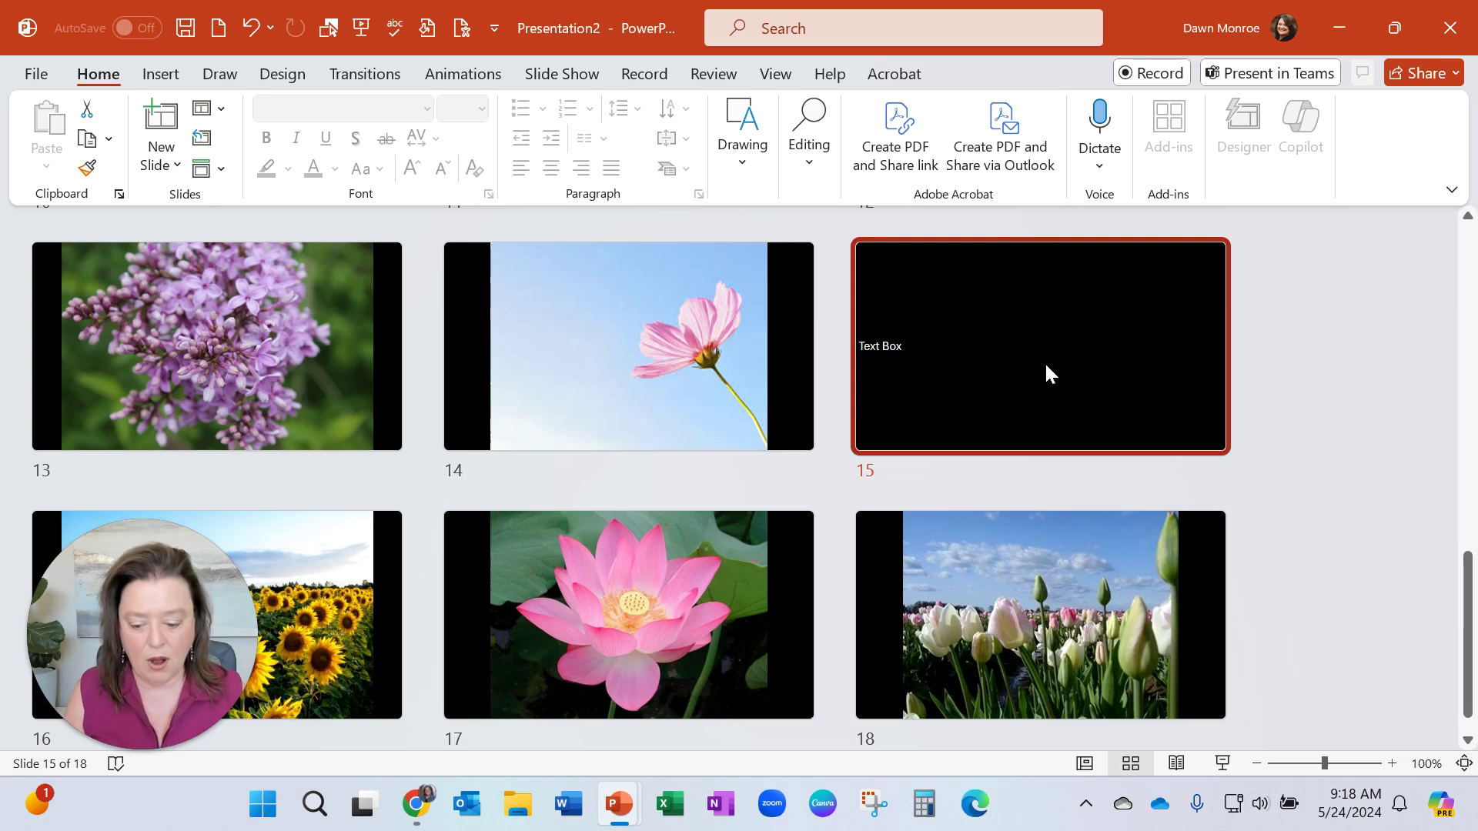
scroll(1044, 362, "up", 12)
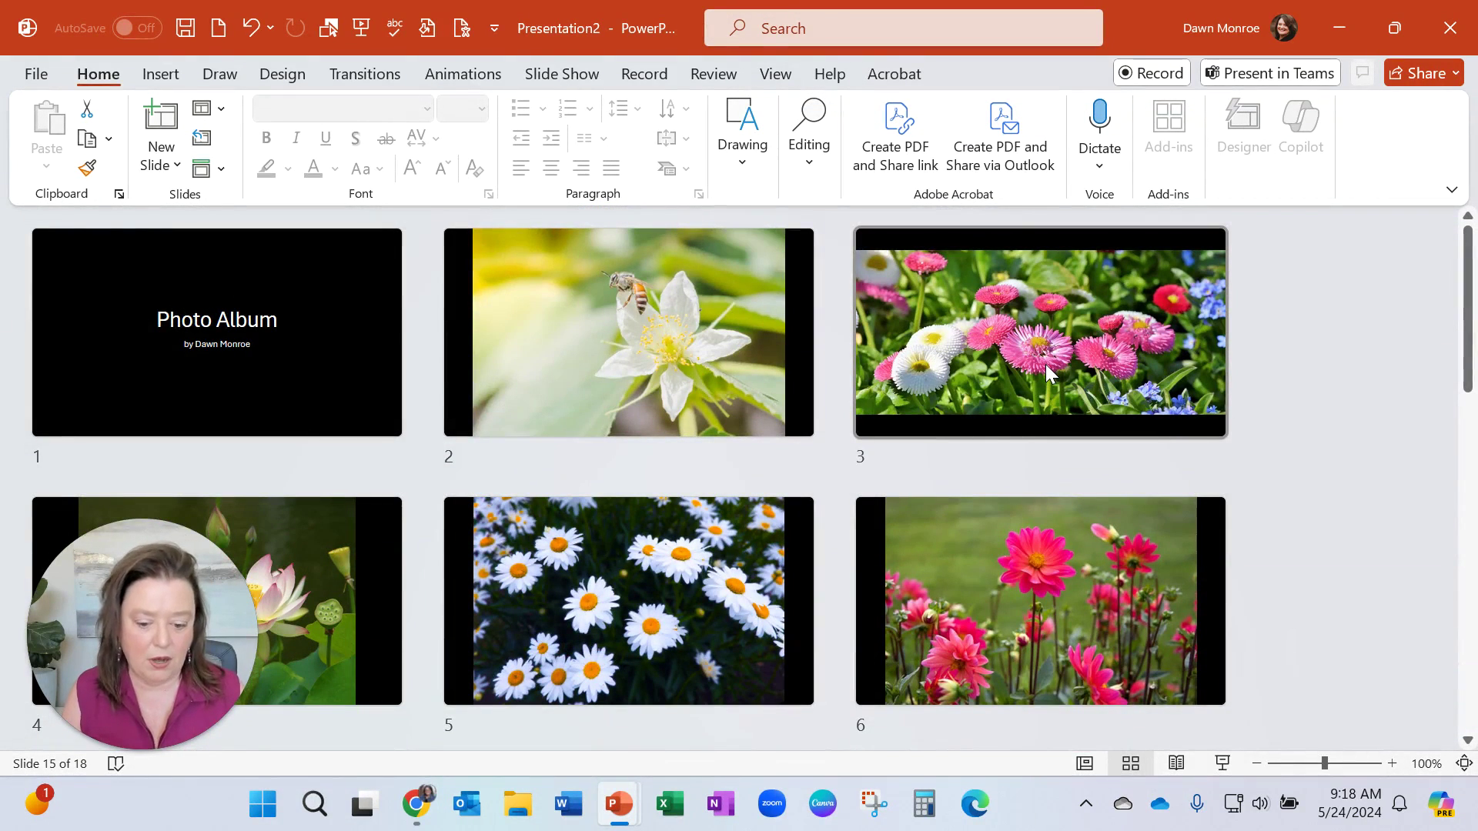
Step: Enlarge slide 2's bee-on-flower photo to 8.88" by 13.34" so it spans the full slide width
double_click(728, 340)
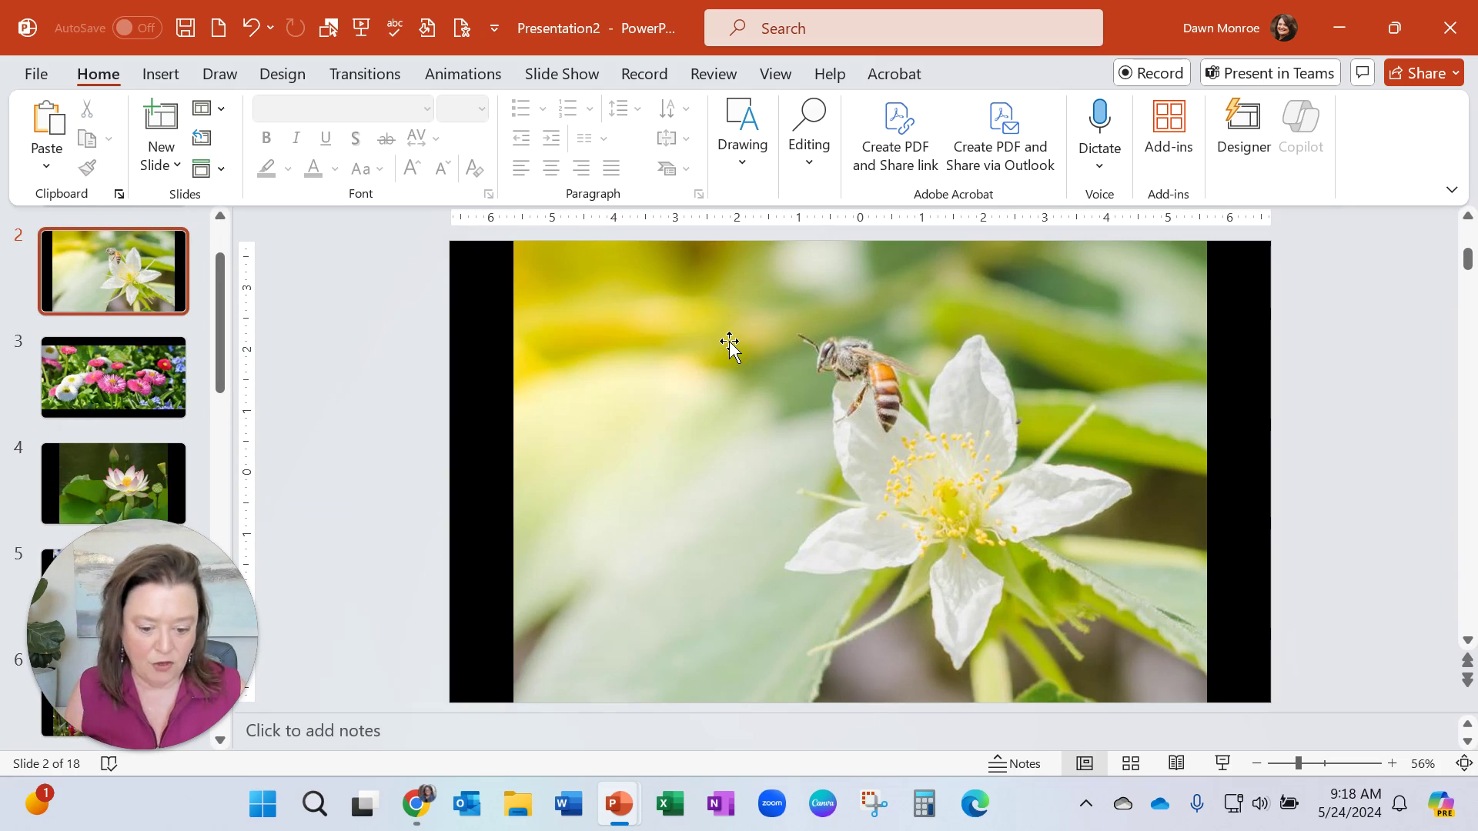
left_click(730, 347)
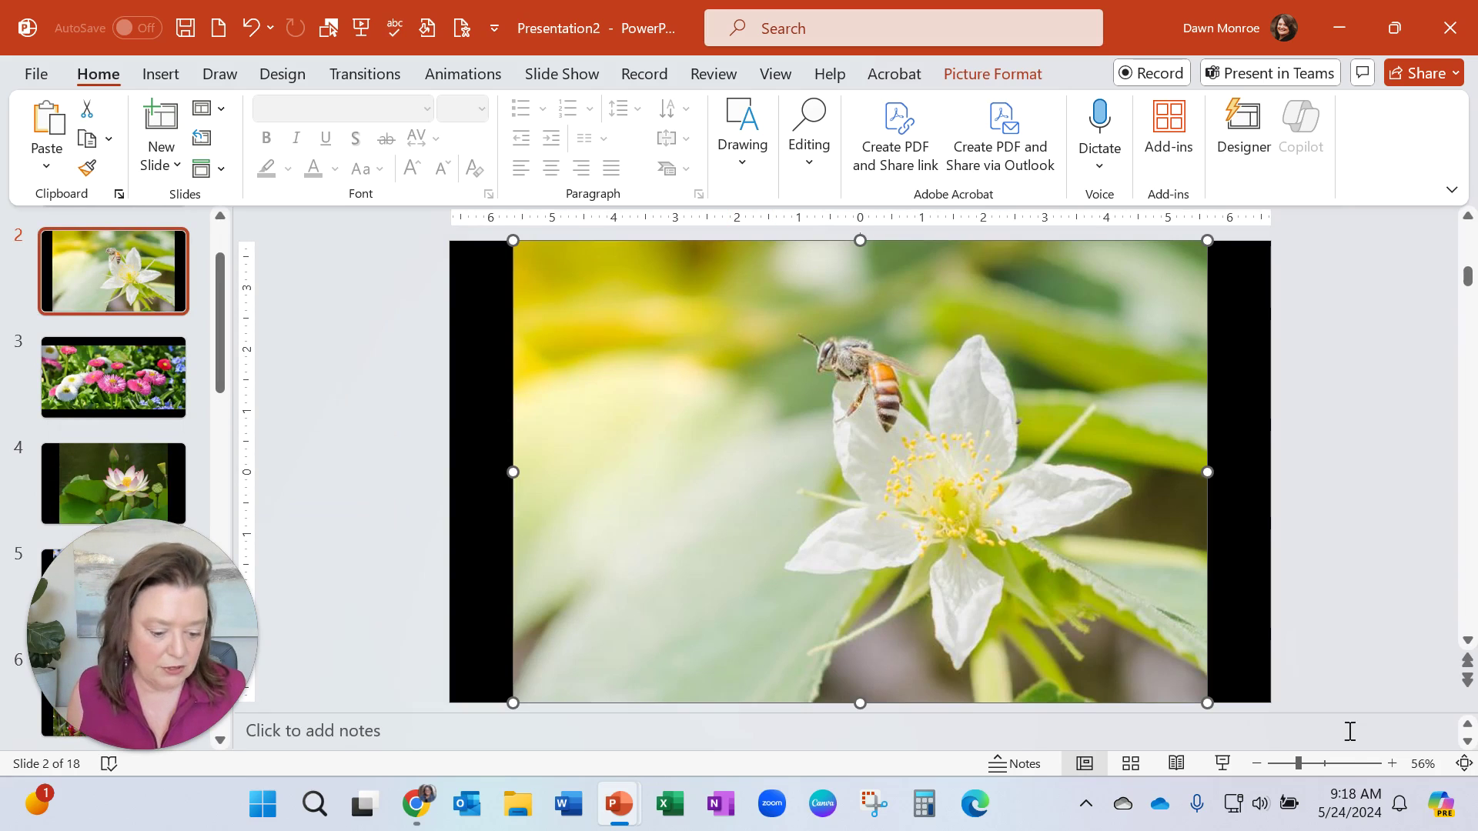
left_click(1257, 756)
left_click(1255, 756)
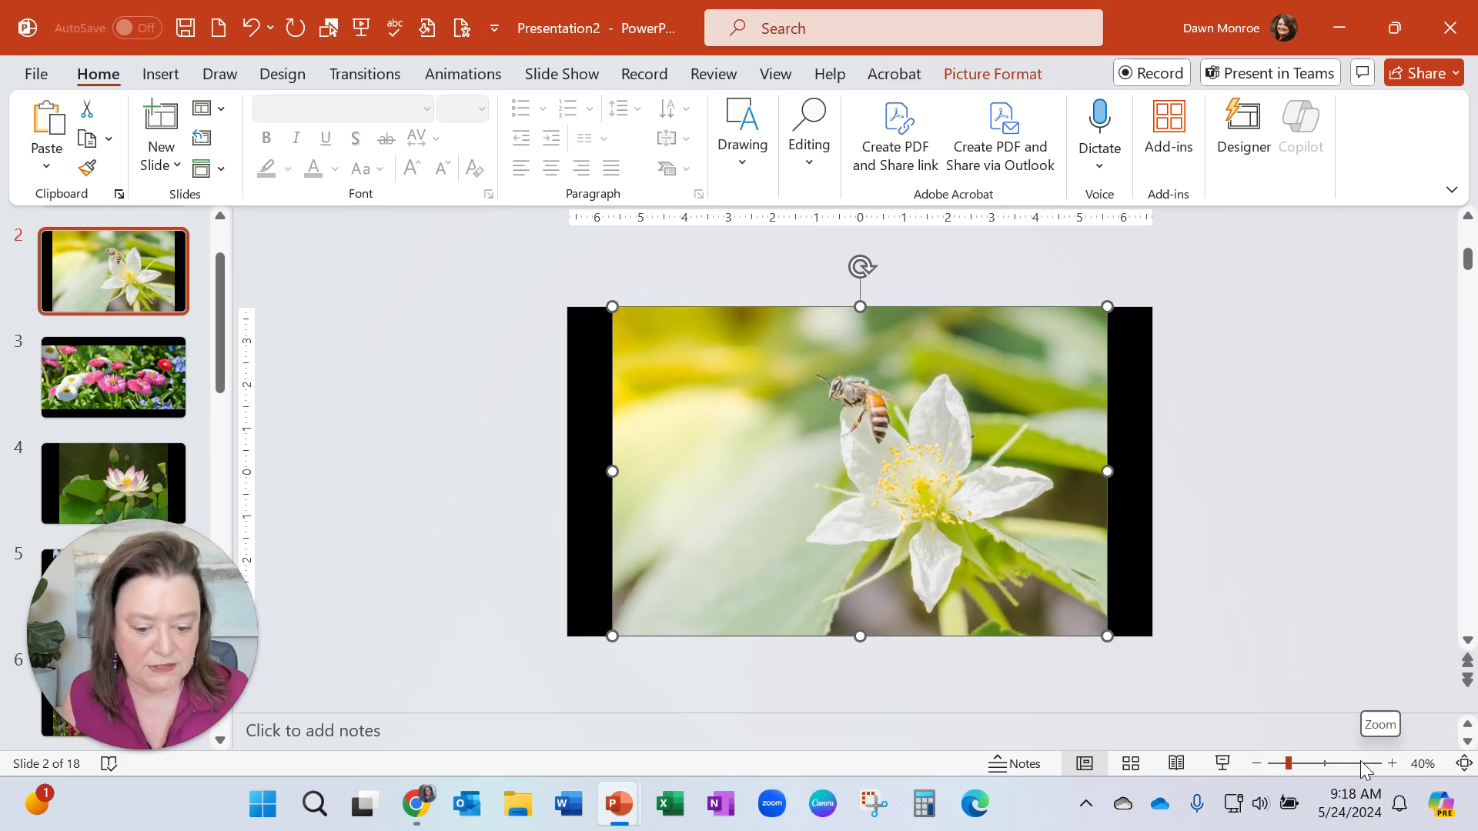
left_click(1001, 77)
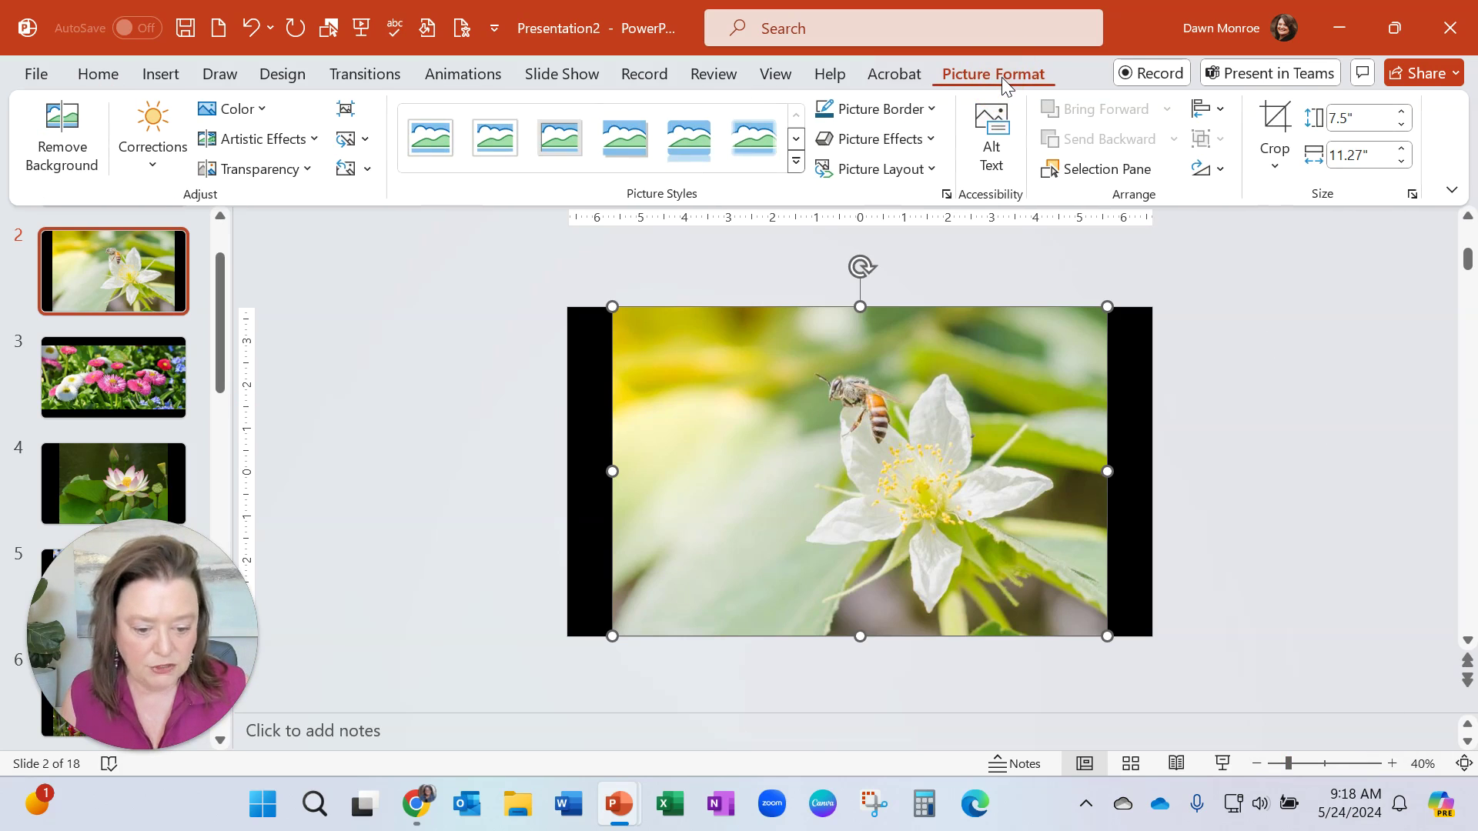
left_click(1276, 123)
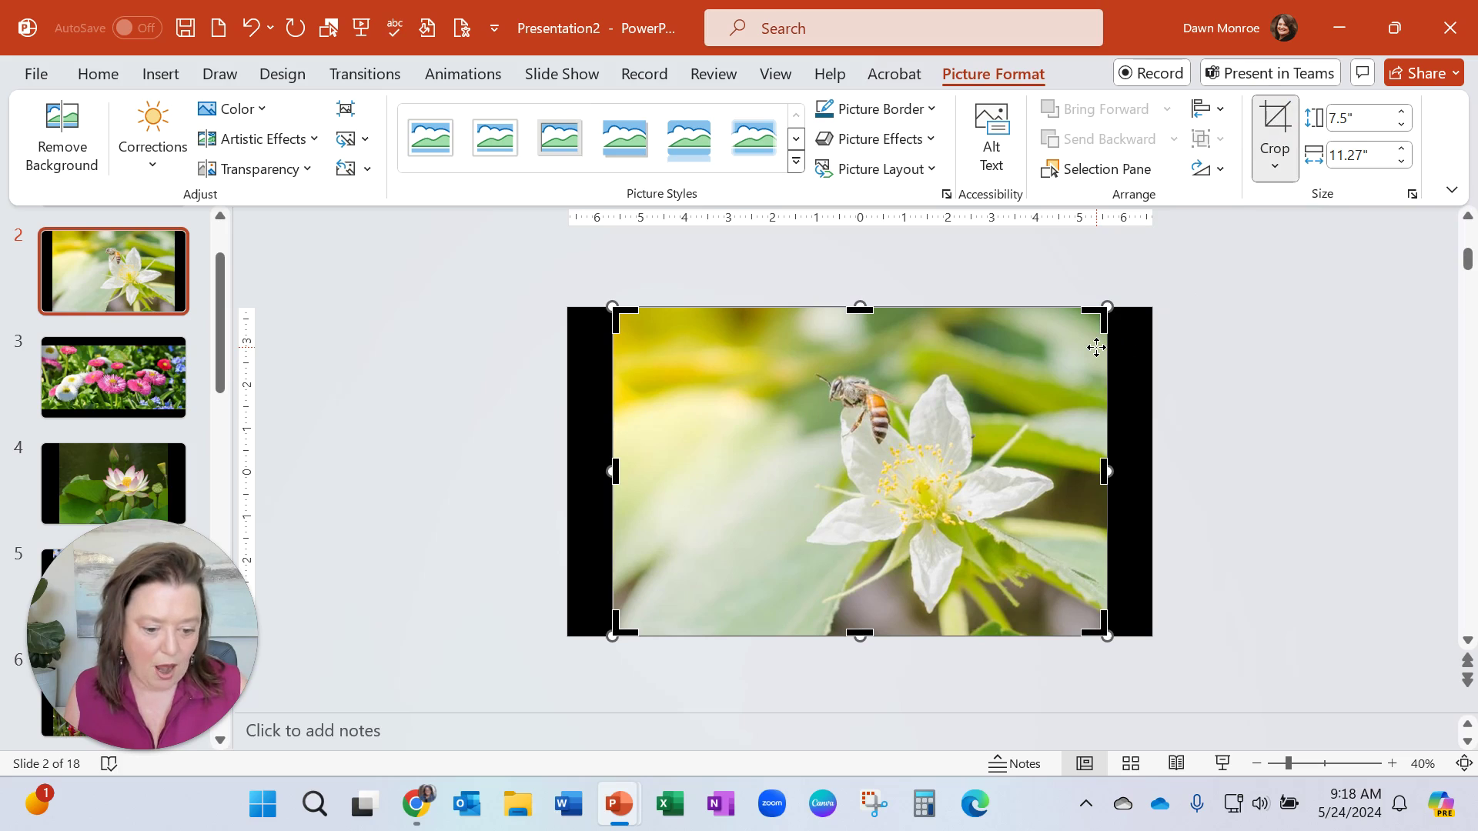
left_click(1284, 131)
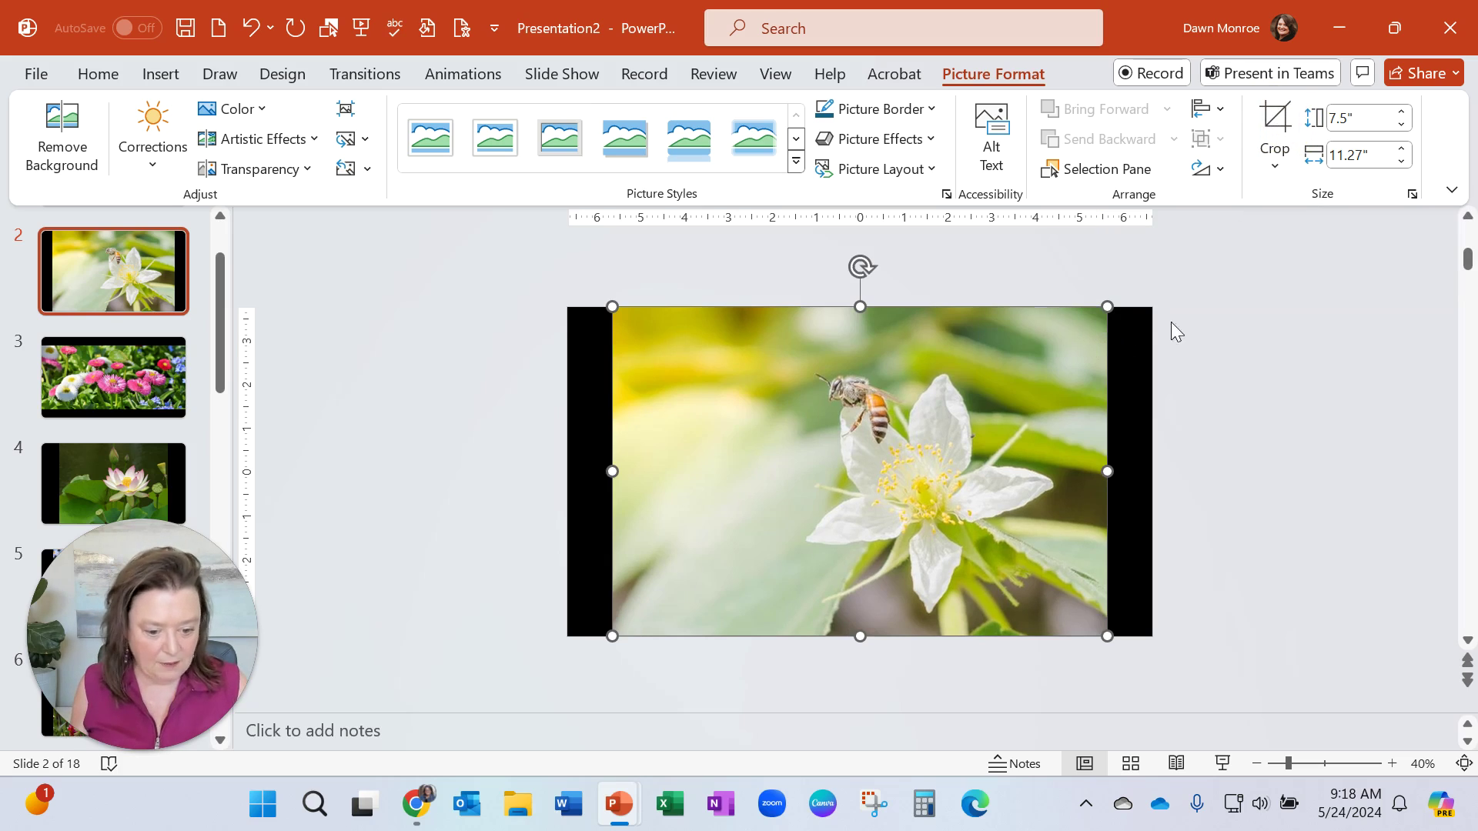
left_click_drag(1107, 306, 1152, 288)
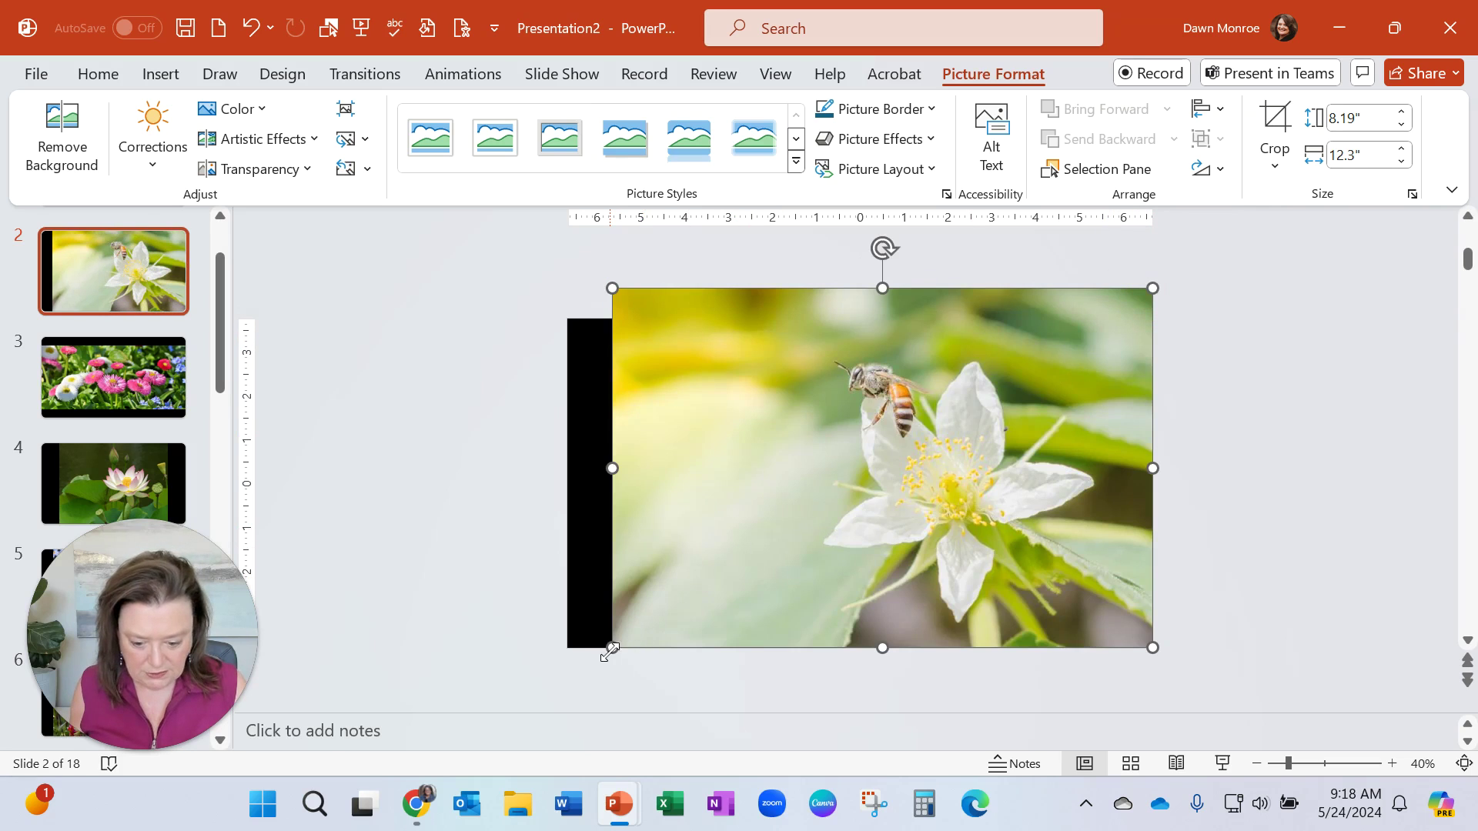
left_click_drag(610, 649, 569, 672)
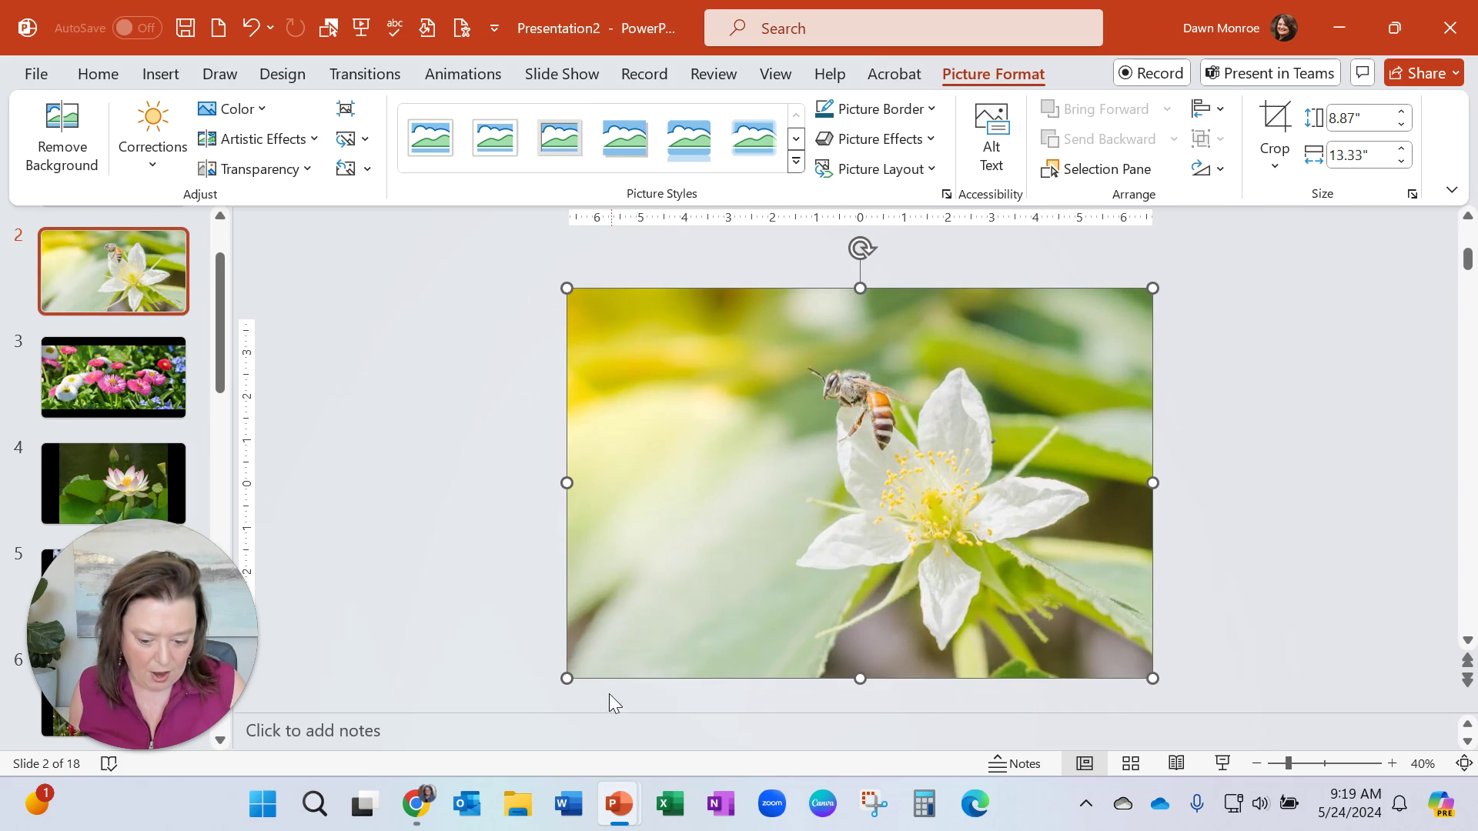
mouse_move(577, 679)
left_mouse_down()
mouse_move(518, 690)
mouse_move(588, 678)
left_mouse_up()
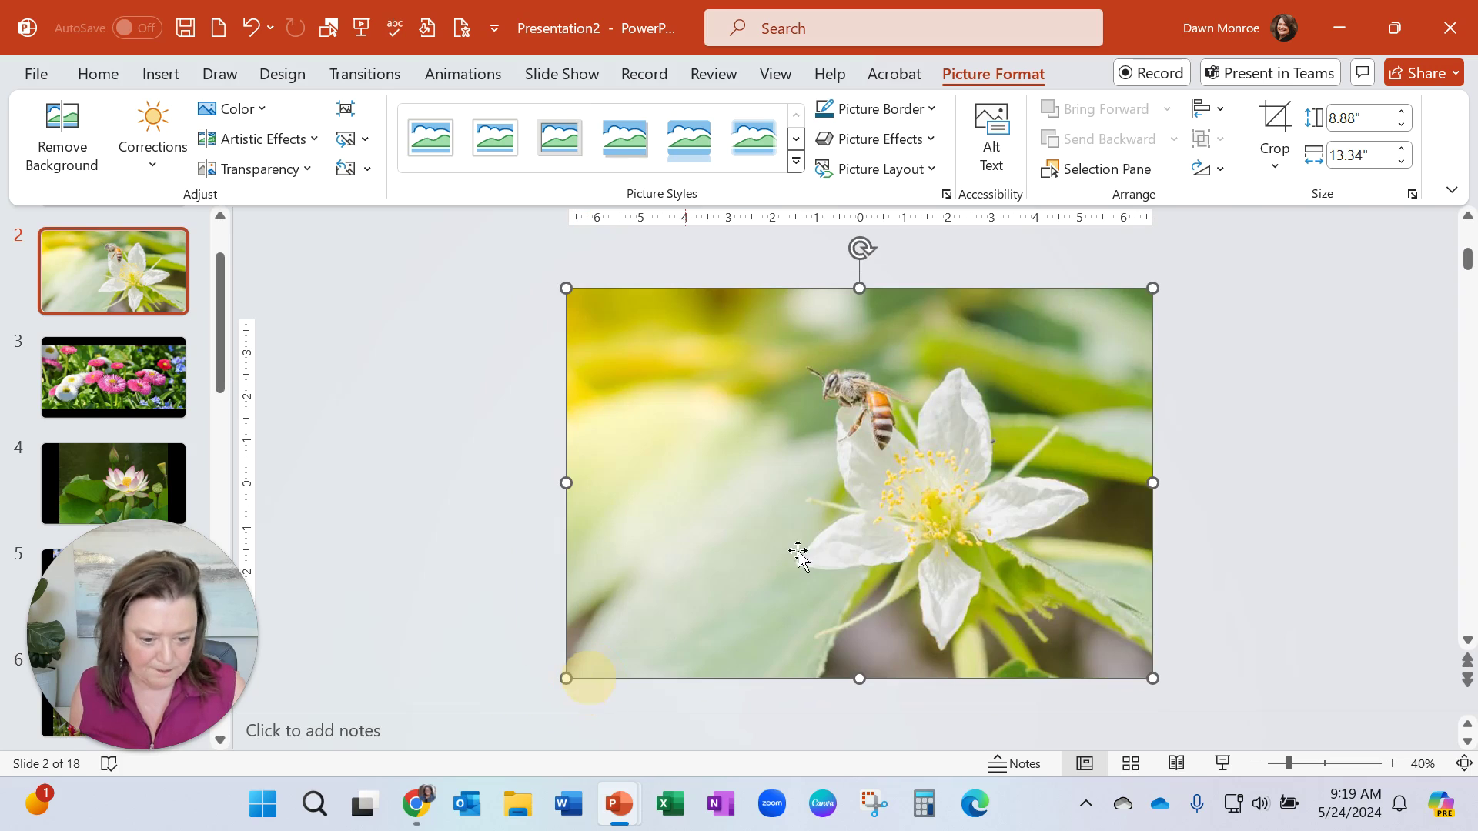
Step: Crop the bee photo's top and bottom overflow to exactly 7.5" by 13.34"
left_click(1278, 123)
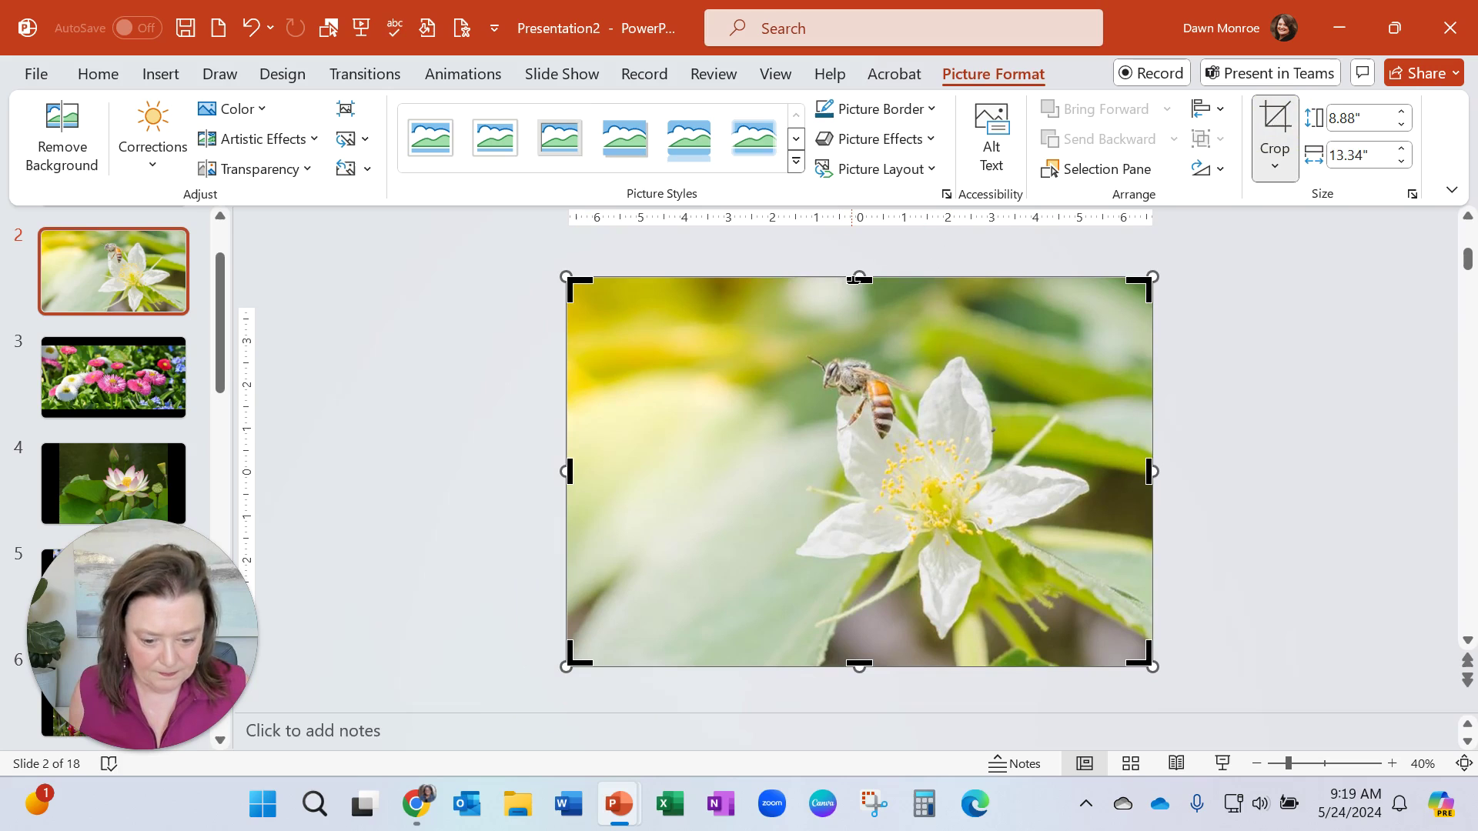
mouse_move(858, 279)
left_mouse_down()
mouse_move(848, 336)
mouse_move(845, 307)
left_mouse_up()
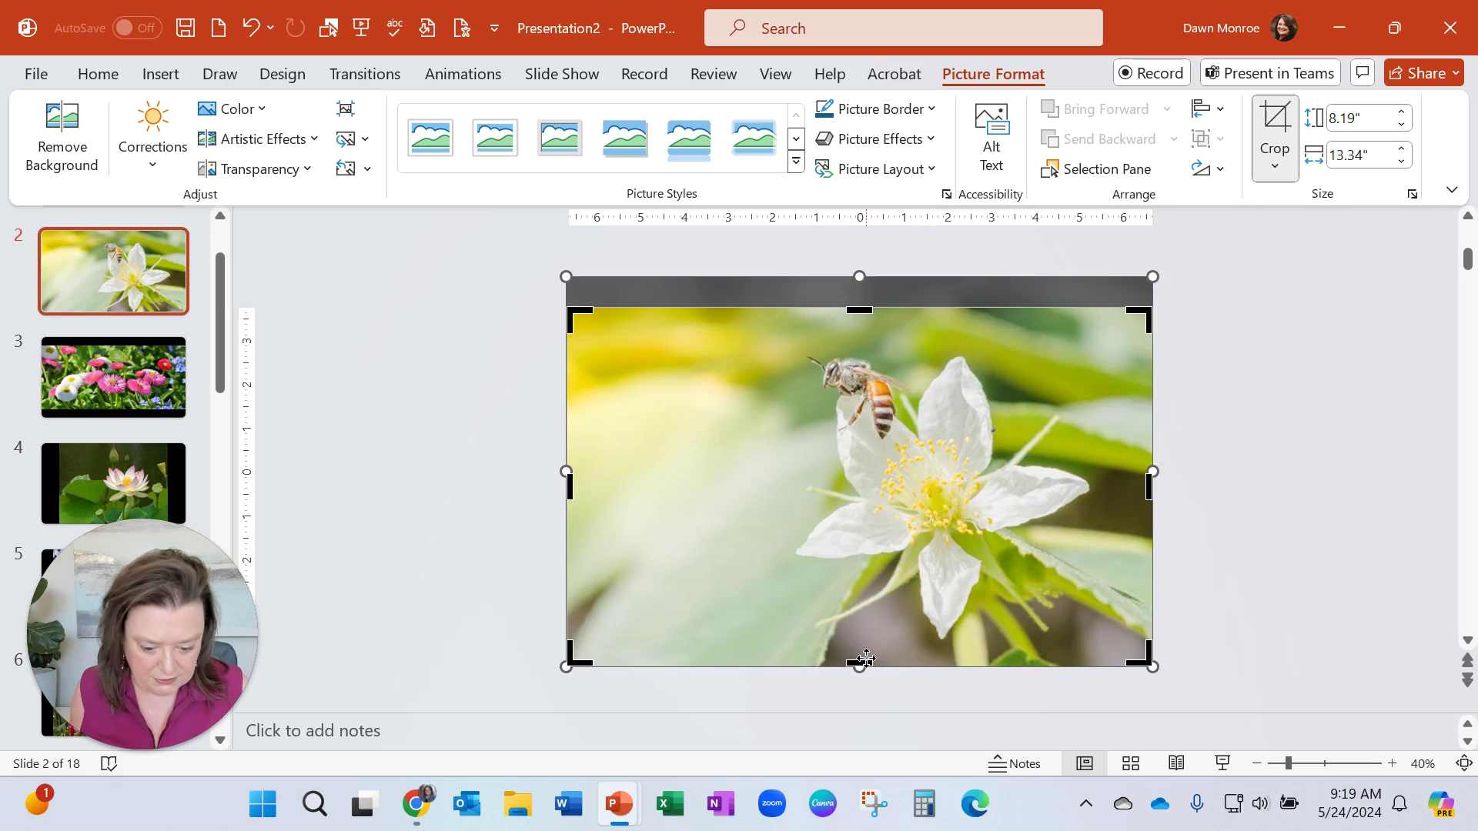
mouse_move(859, 663)
left_mouse_down()
mouse_move(863, 603)
mouse_move(860, 639)
left_mouse_up()
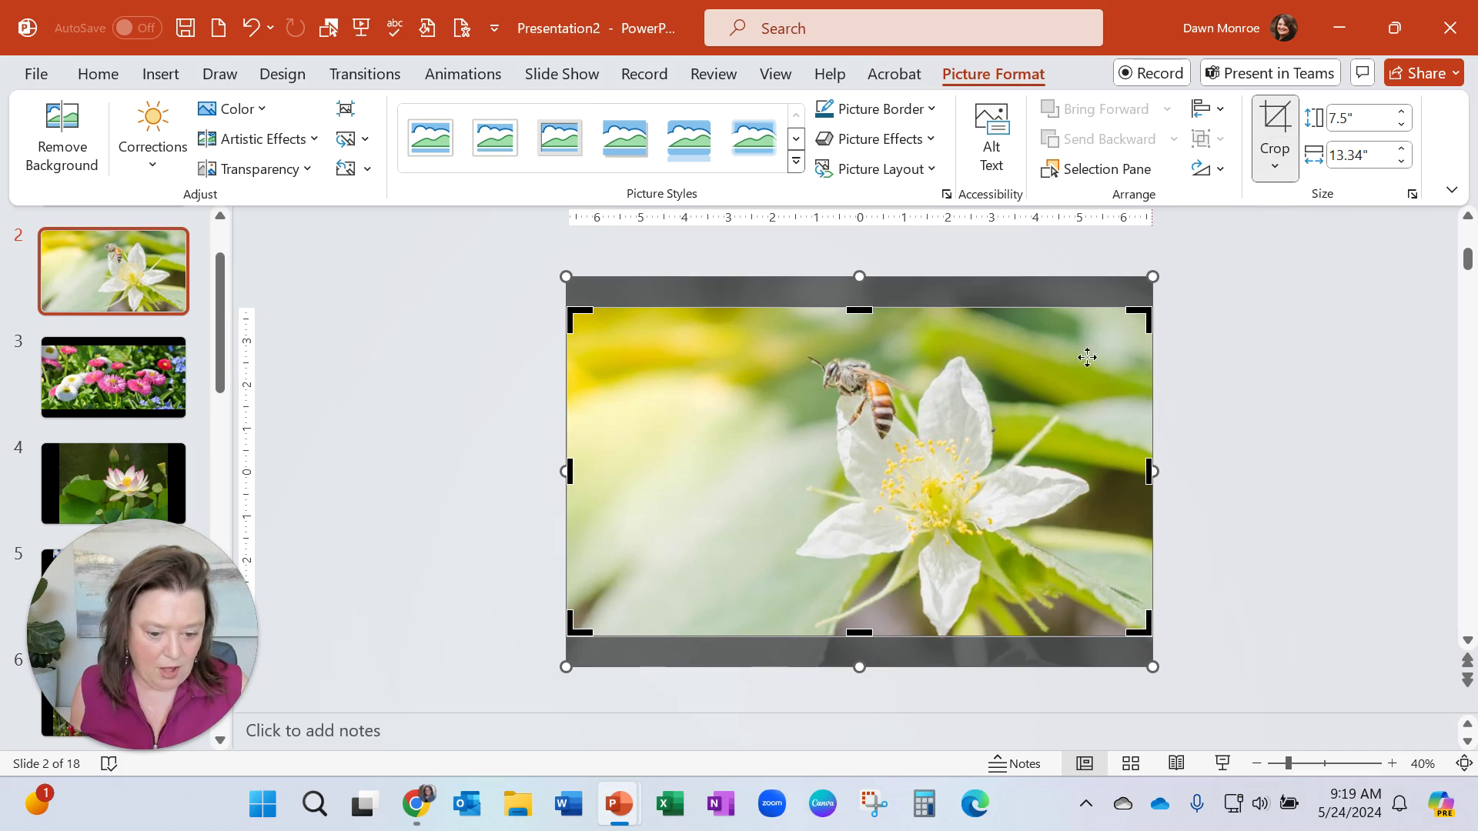
left_click(970, 491)
left_click_drag(970, 490, 970, 472)
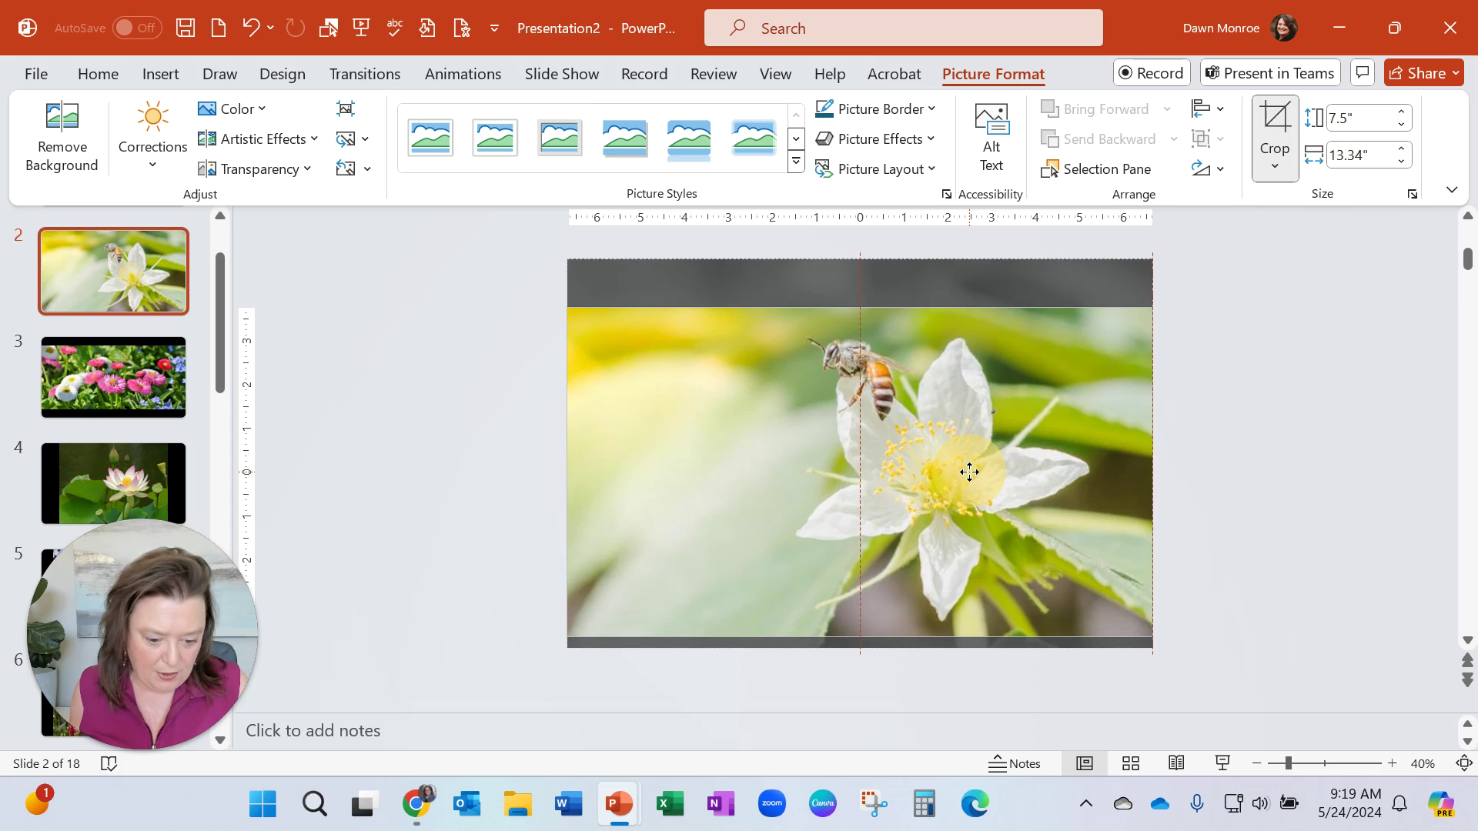
left_click_drag(969, 472, 969, 472)
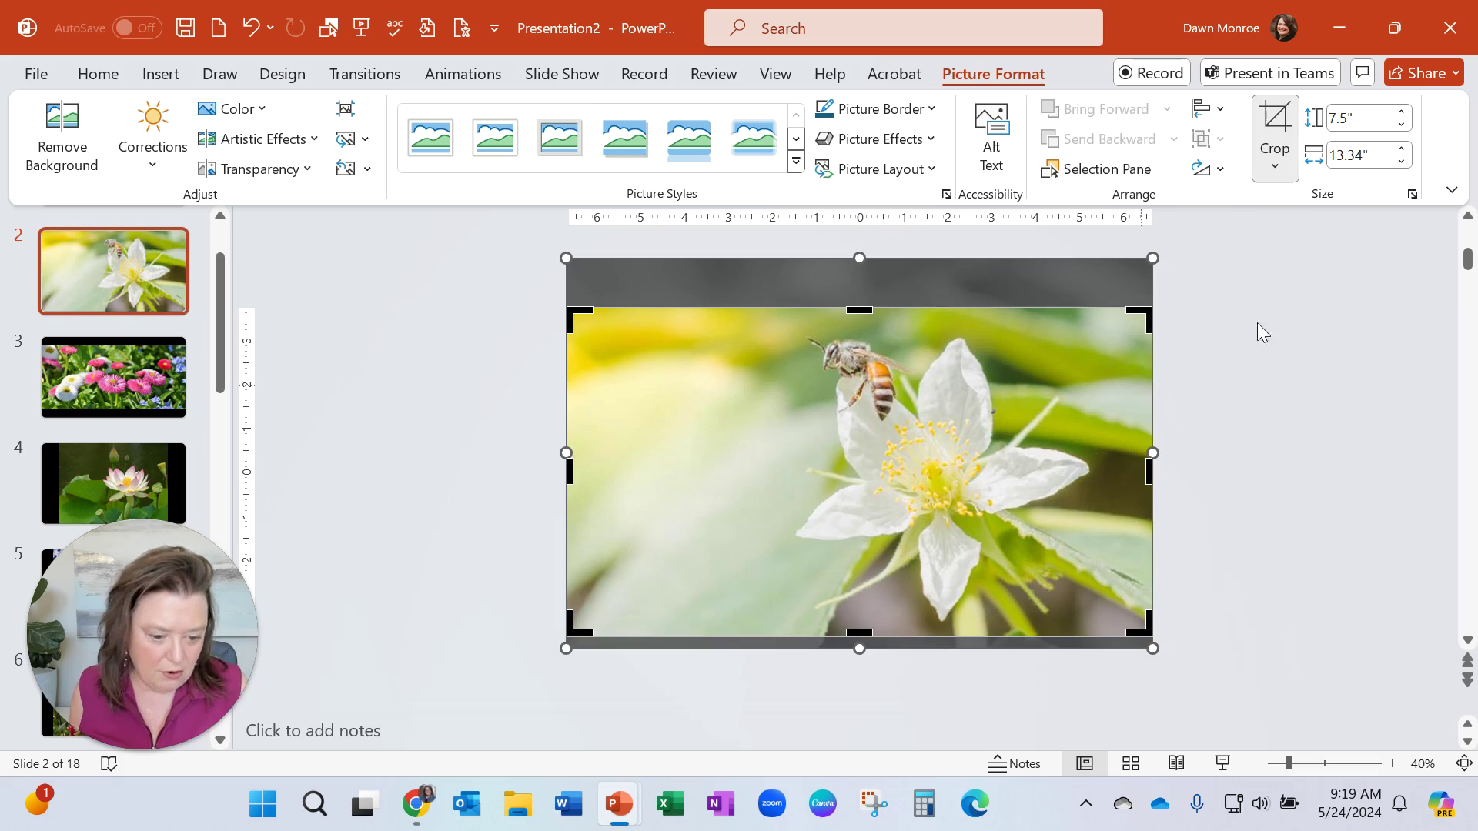
left_click(1276, 123)
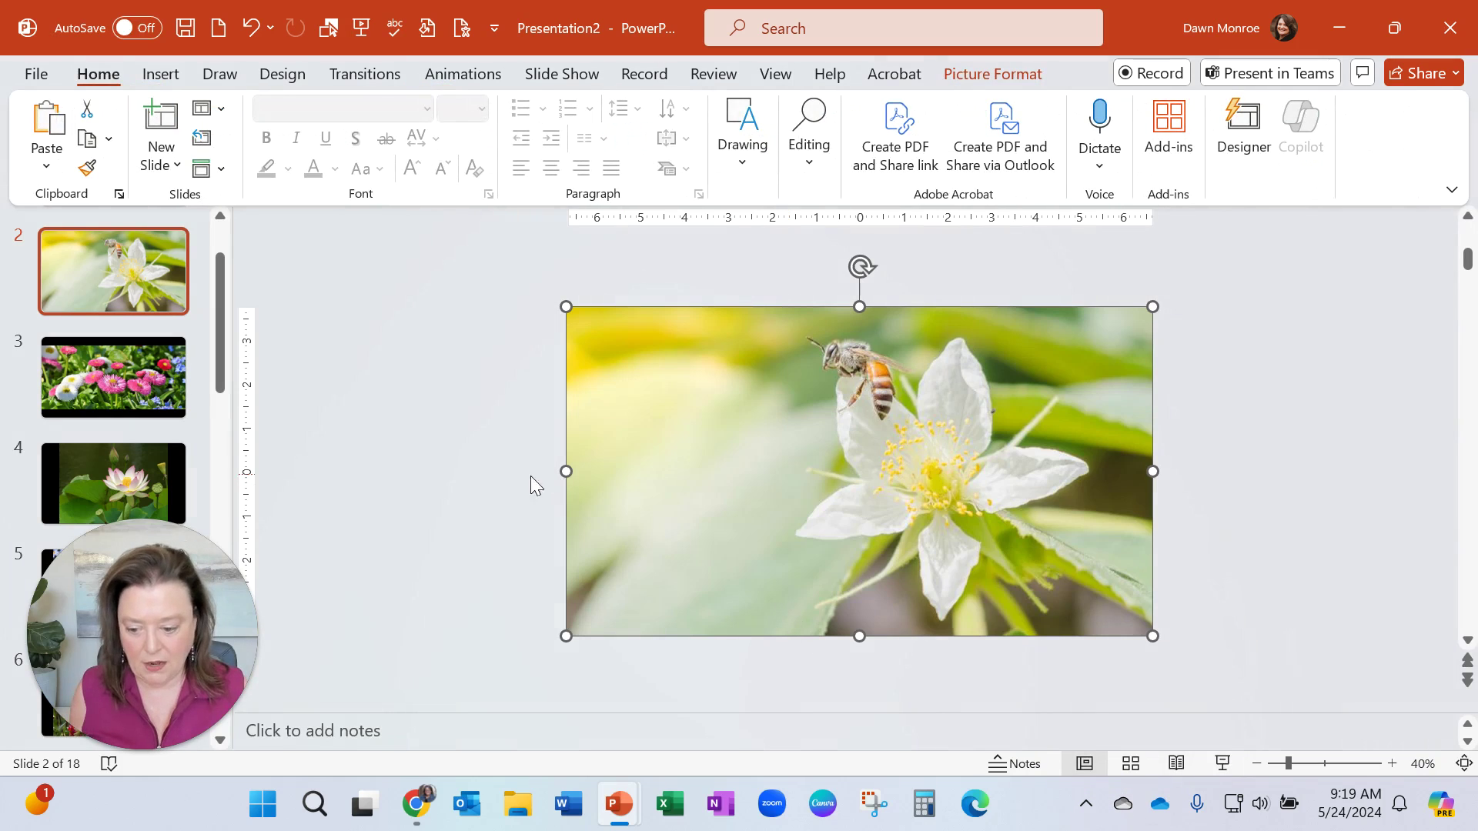
Step: Go back to slide 2's bee photo via slide 3 and display the Slide Show commands
left_click(129, 363)
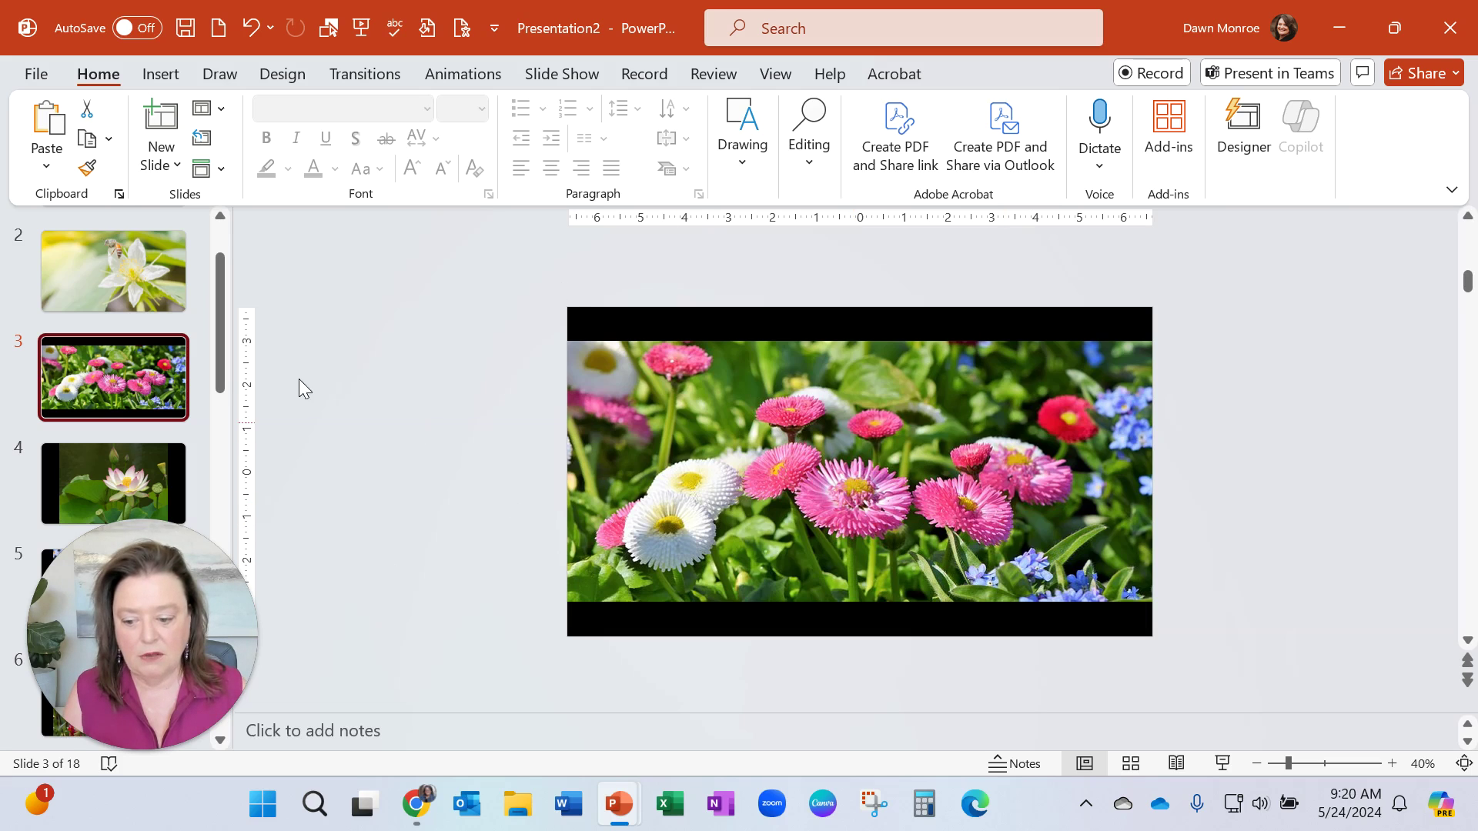
left_click(137, 259)
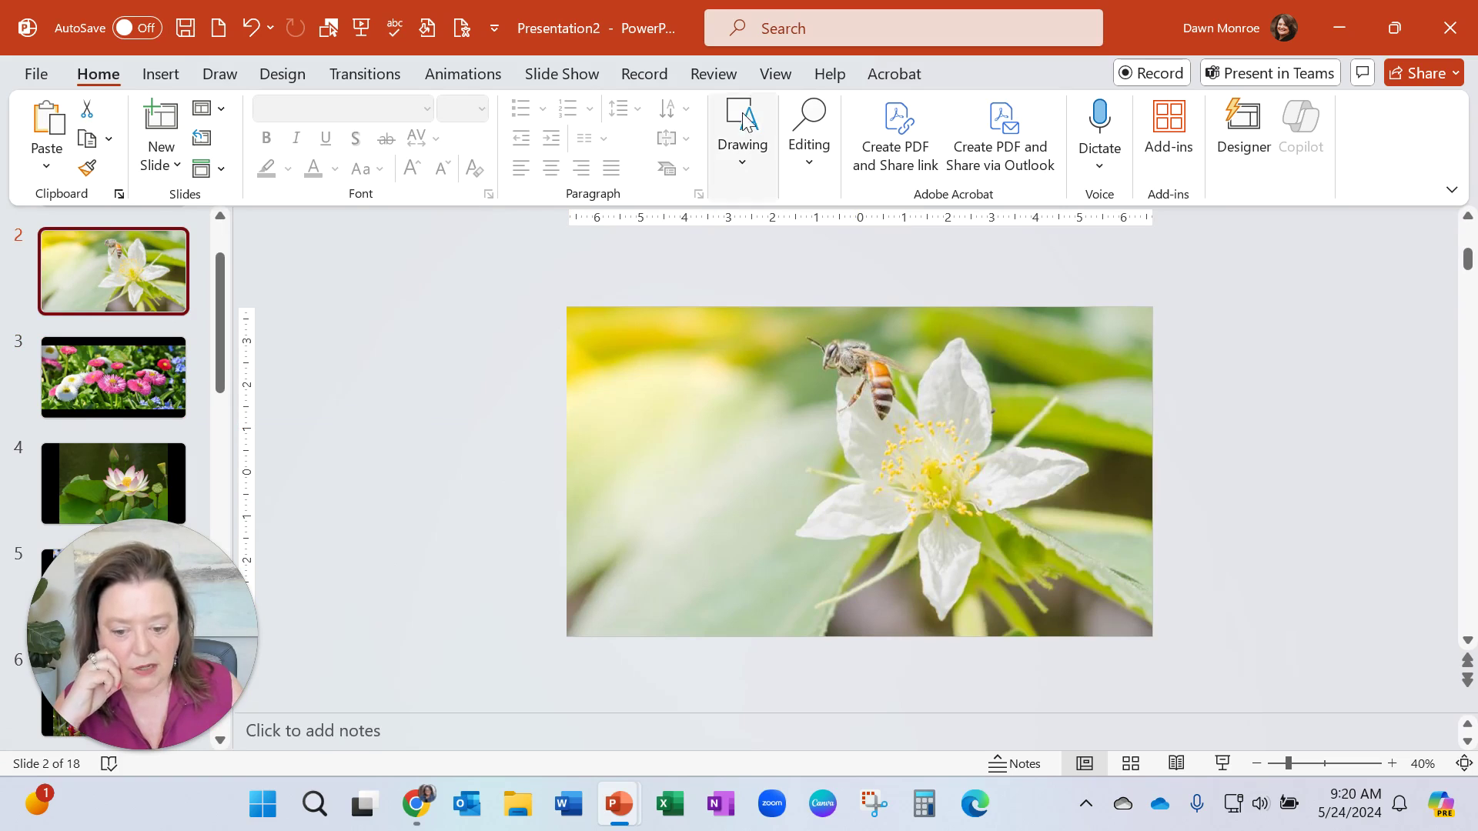
left_click(588, 74)
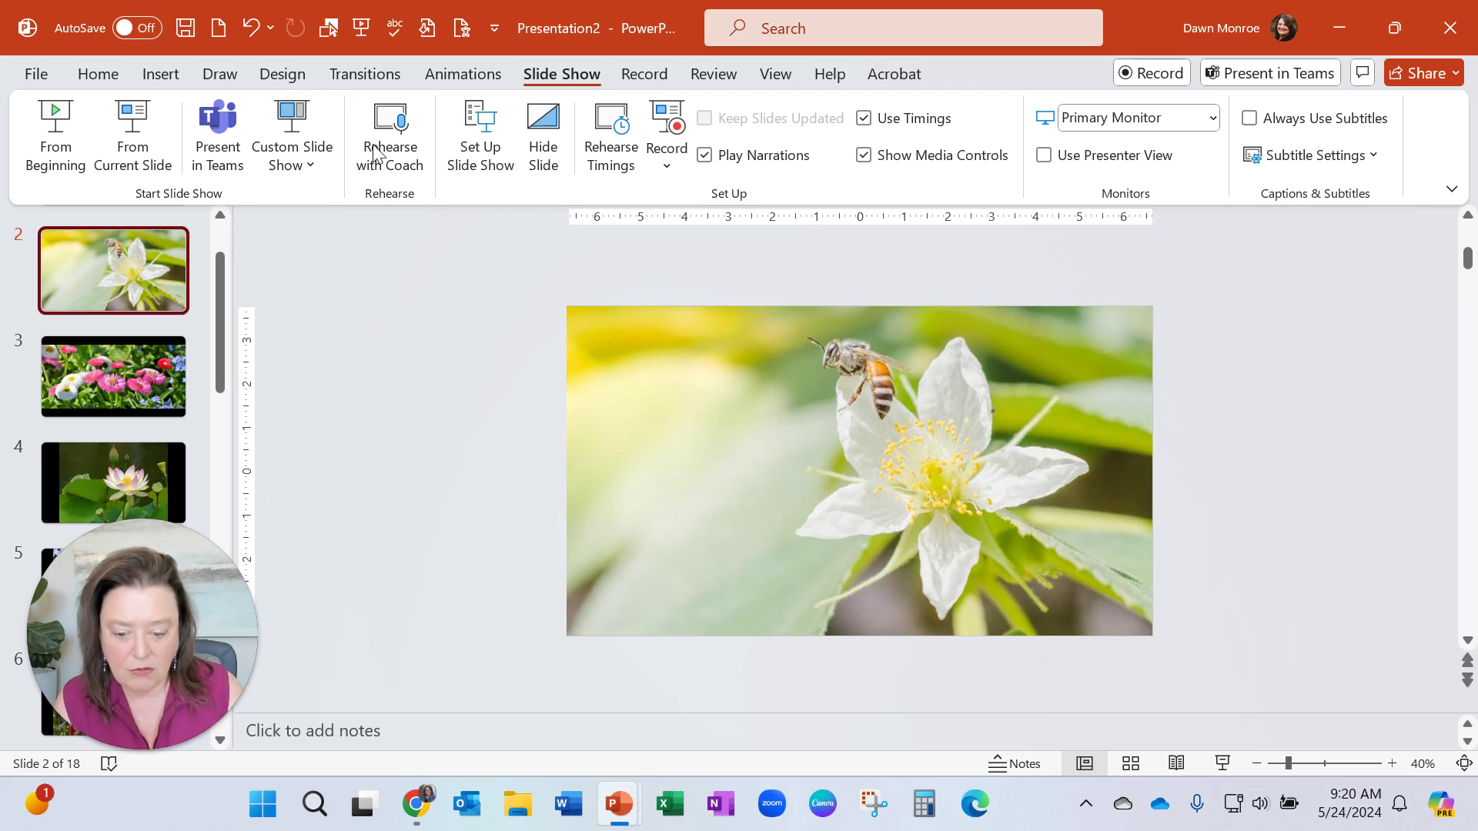
Step: Set the show type to Browsed at a kiosk (full screen) in Set Up Slide Show
left_click(479, 158)
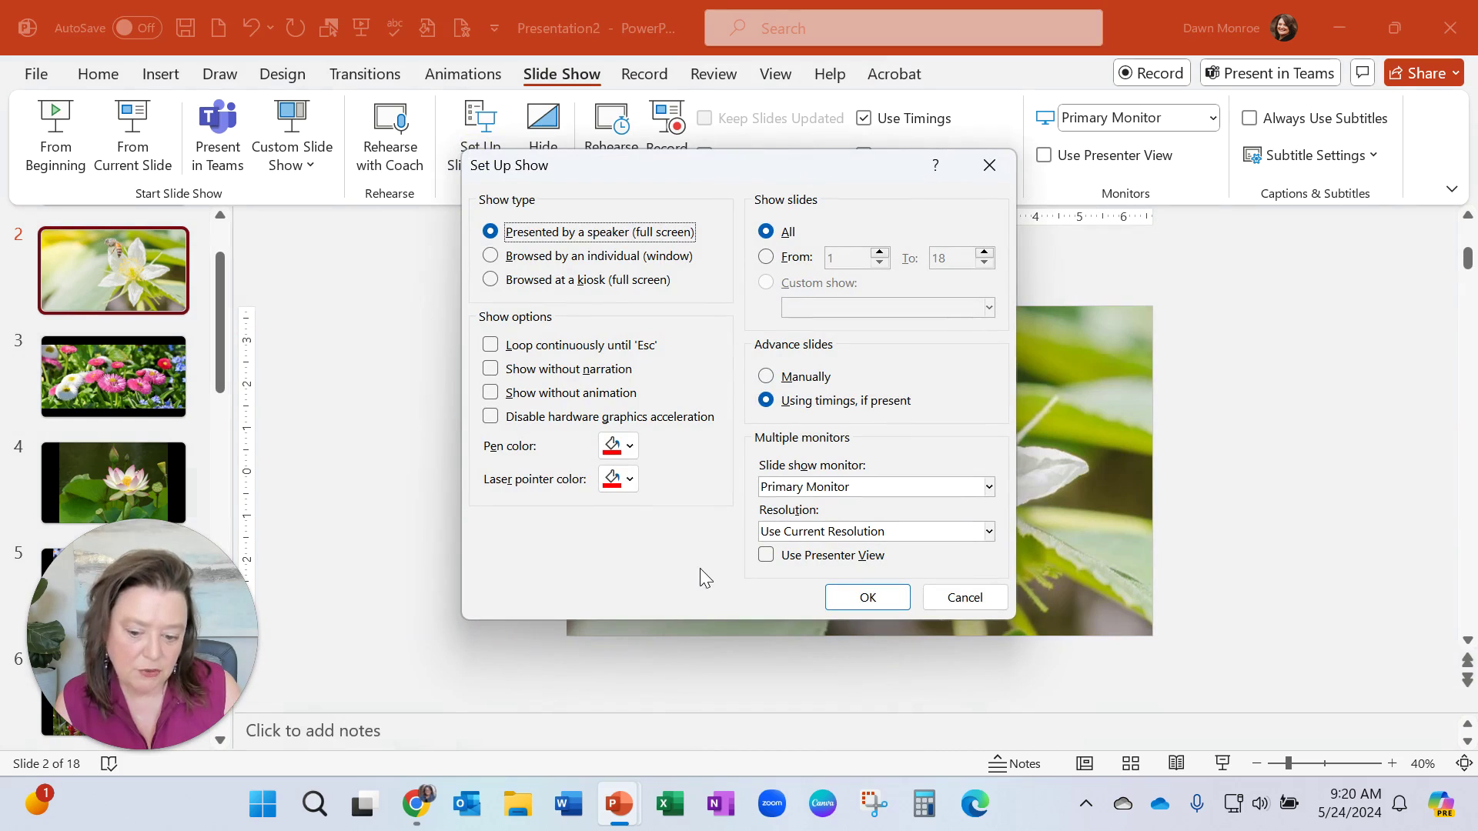
left_click_drag(727, 170, 701, 240)
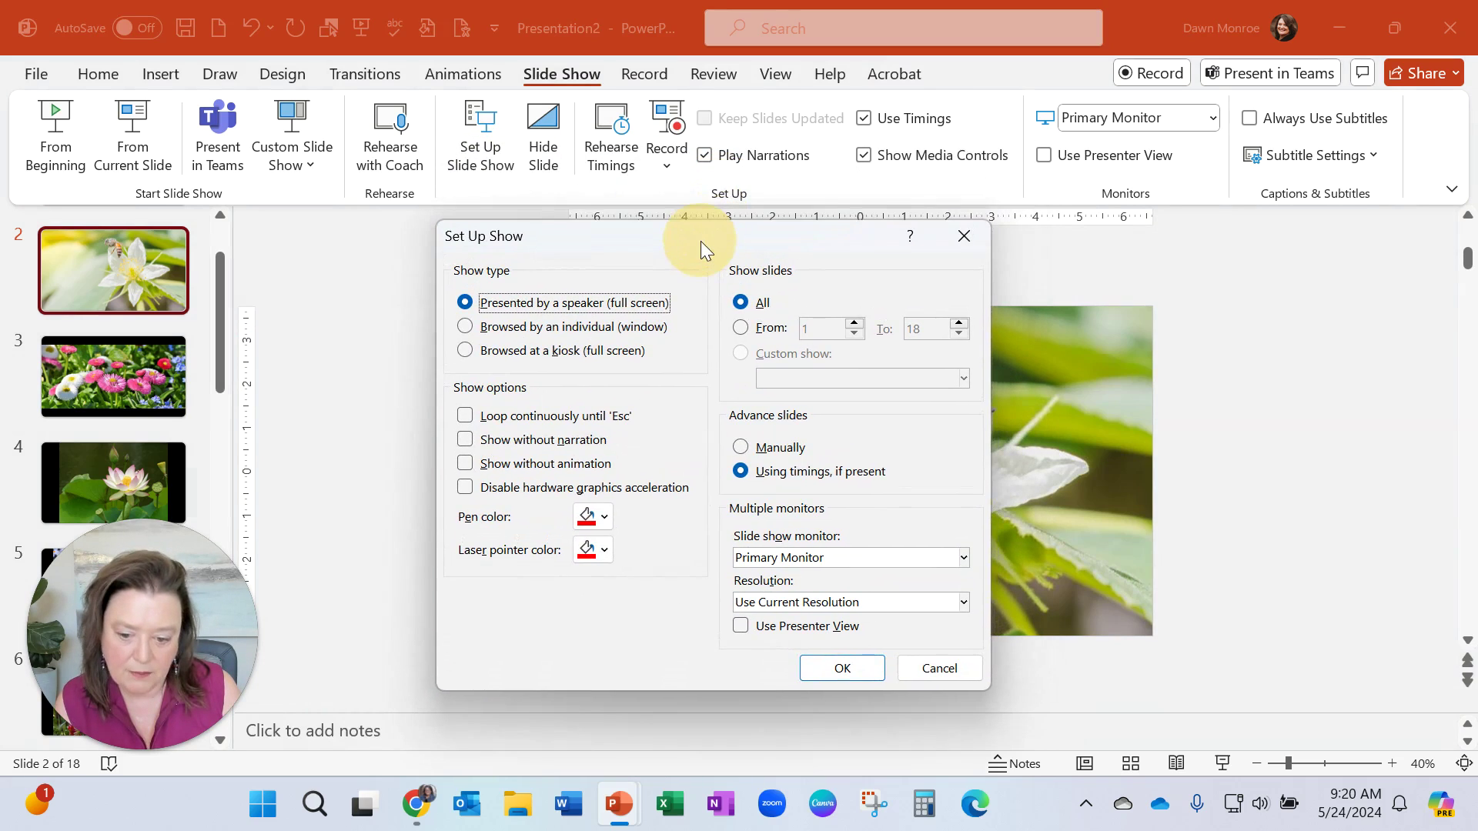
left_click(466, 352)
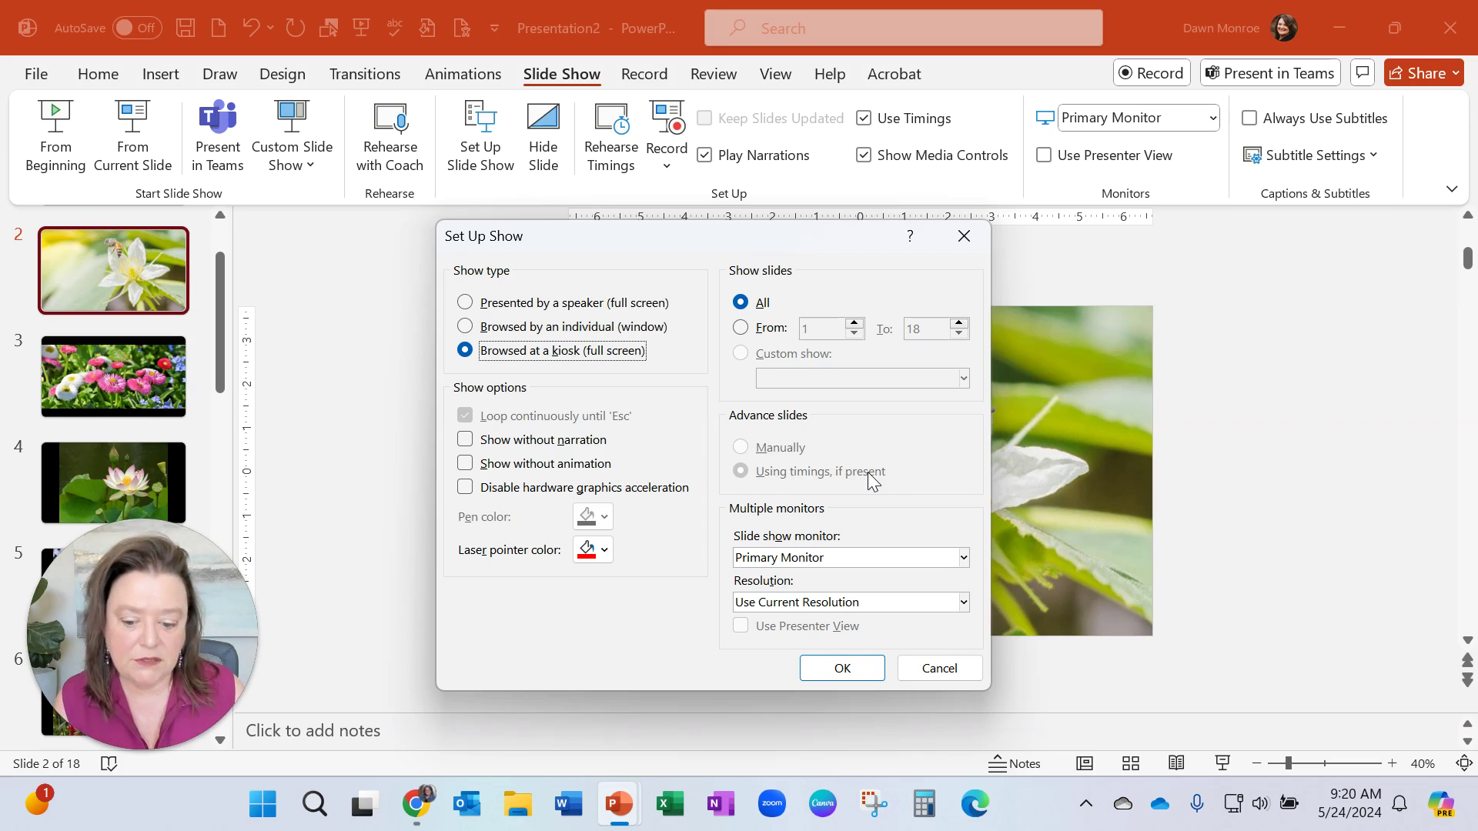
left_click(846, 671)
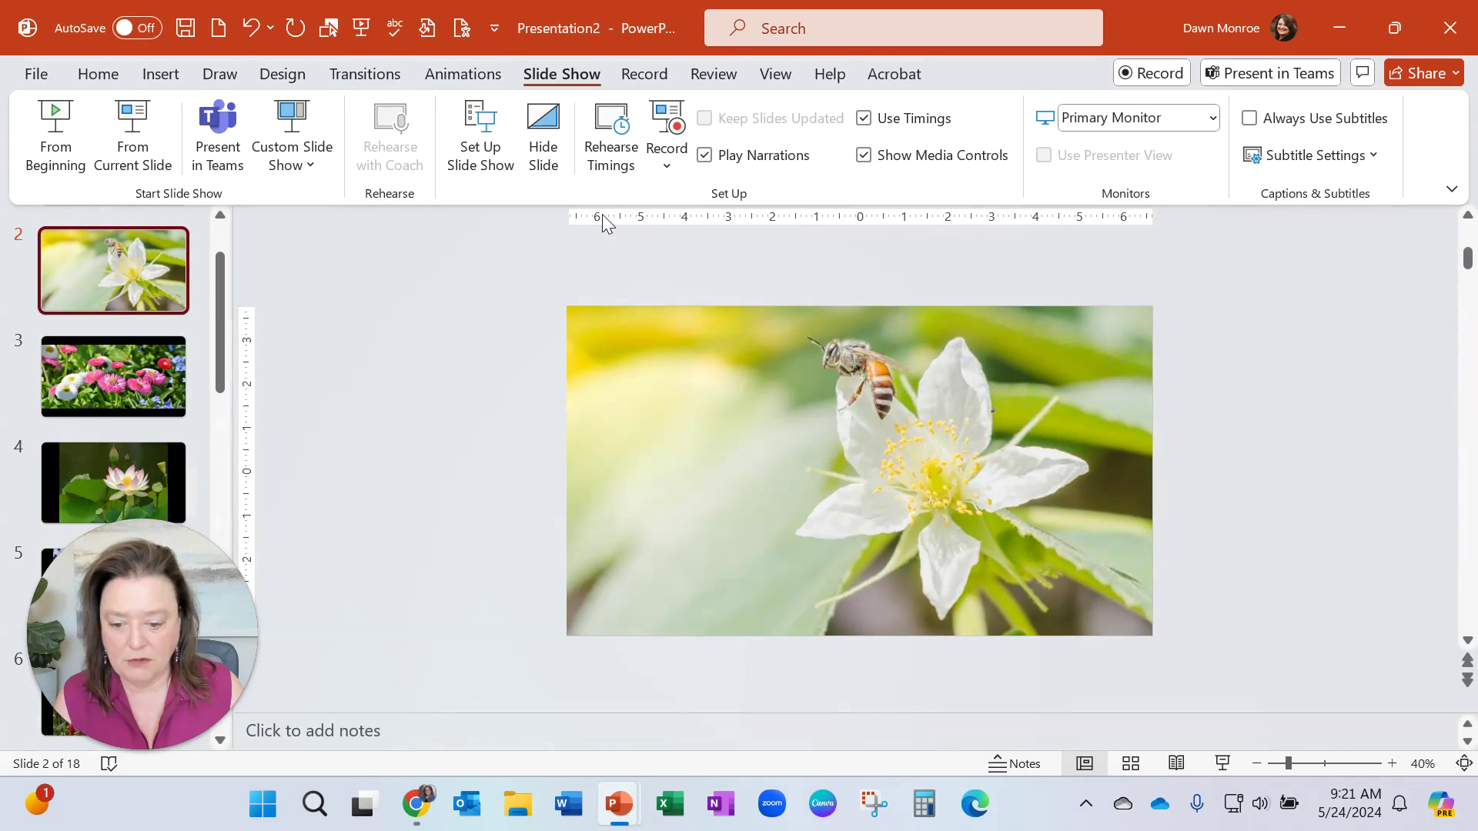
Step: Apply the Random transition to the Photo Album title slide
left_click(379, 77)
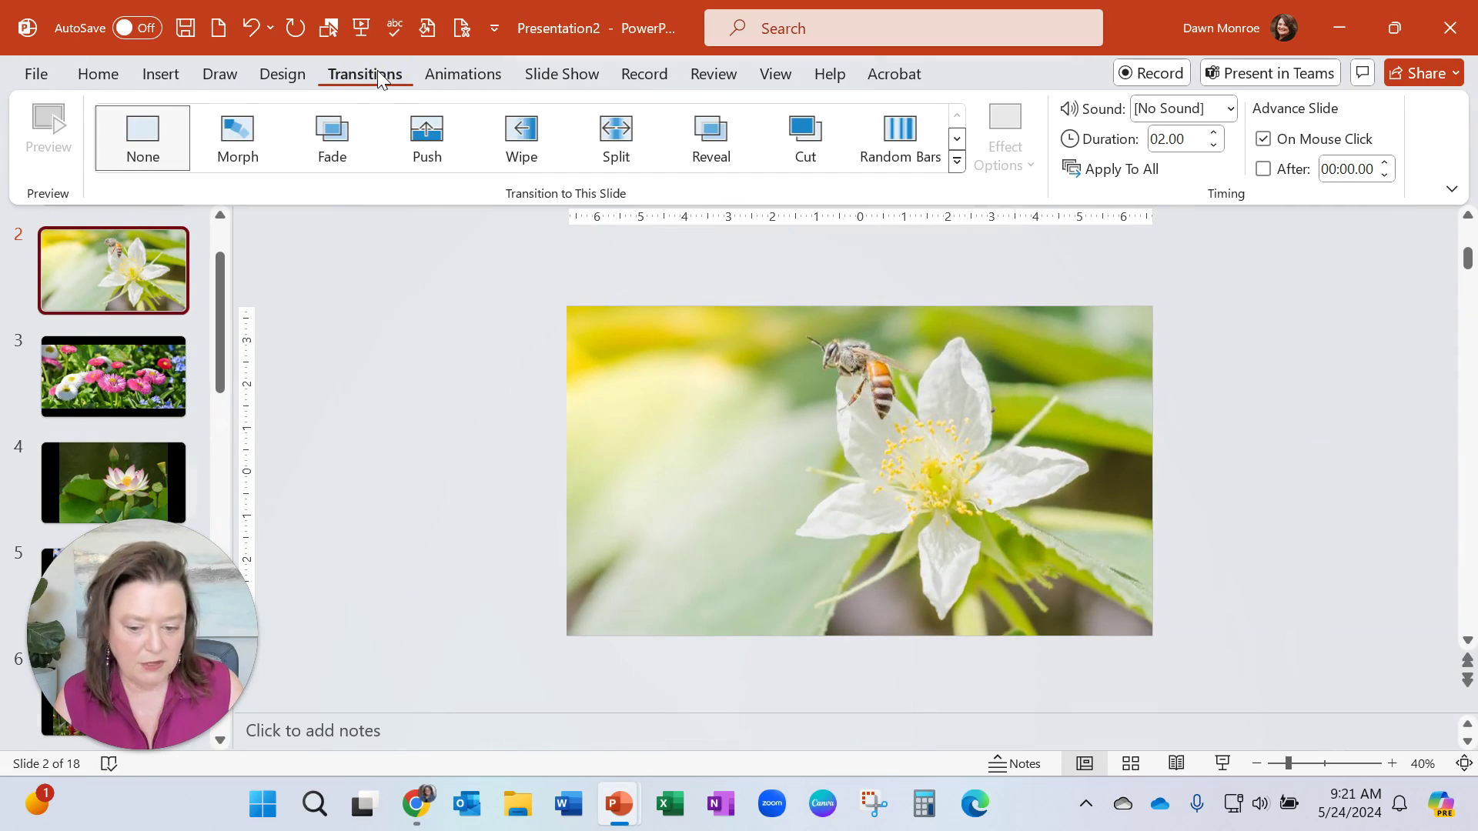
scroll(223, 262, "up", 3)
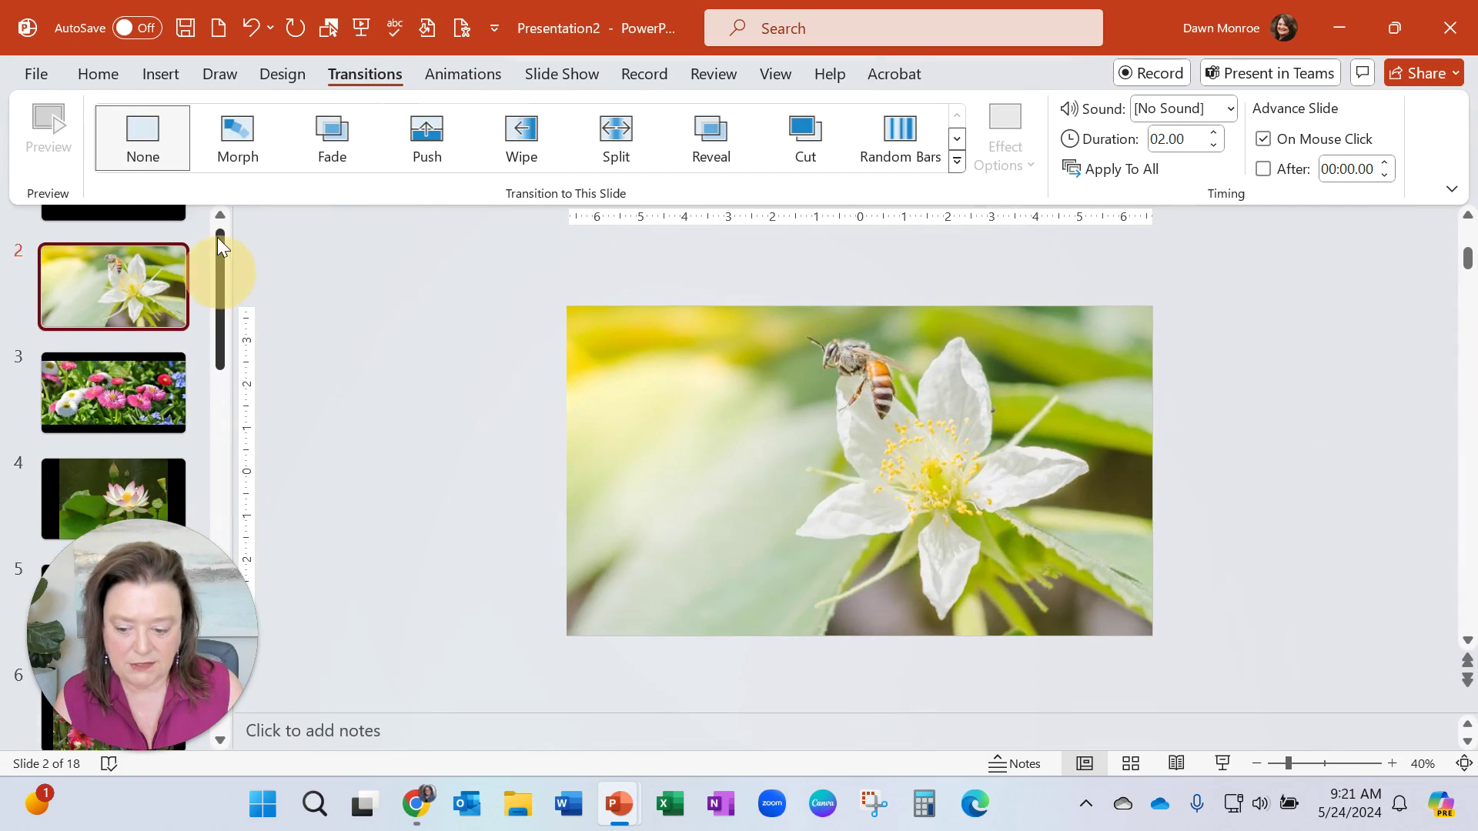
left_click(169, 264)
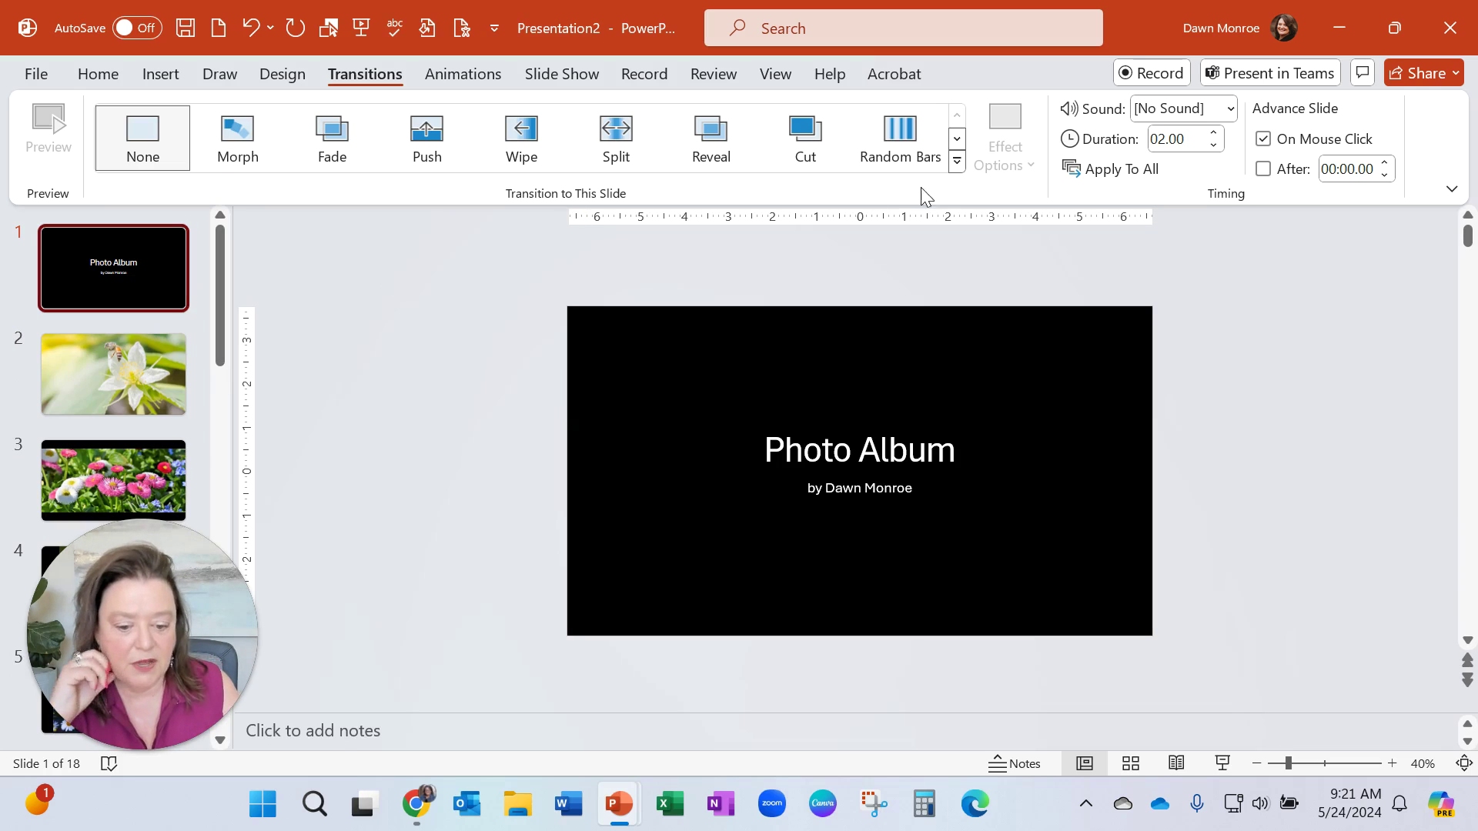
left_click(958, 164)
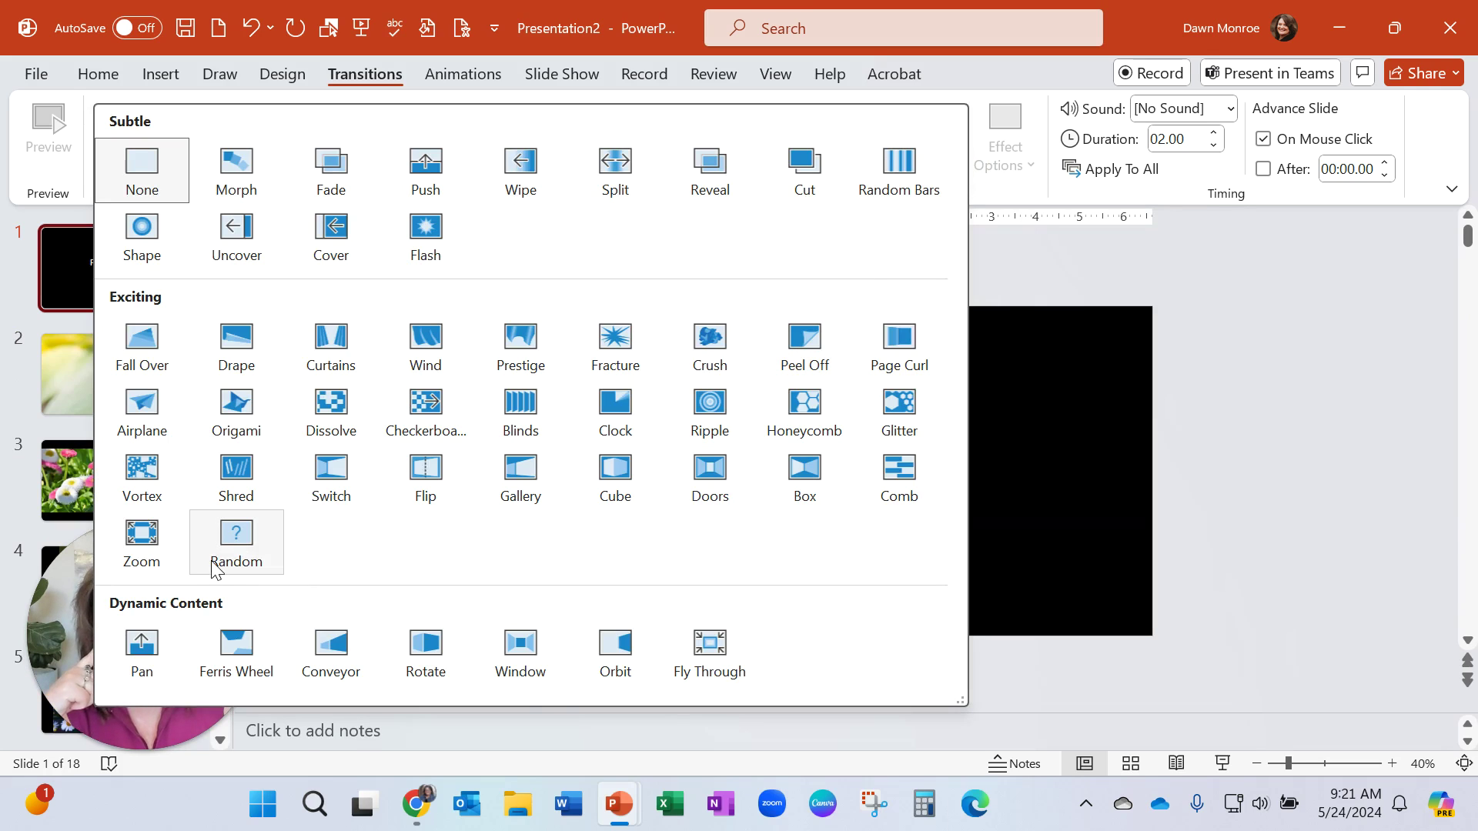
left_click(236, 535)
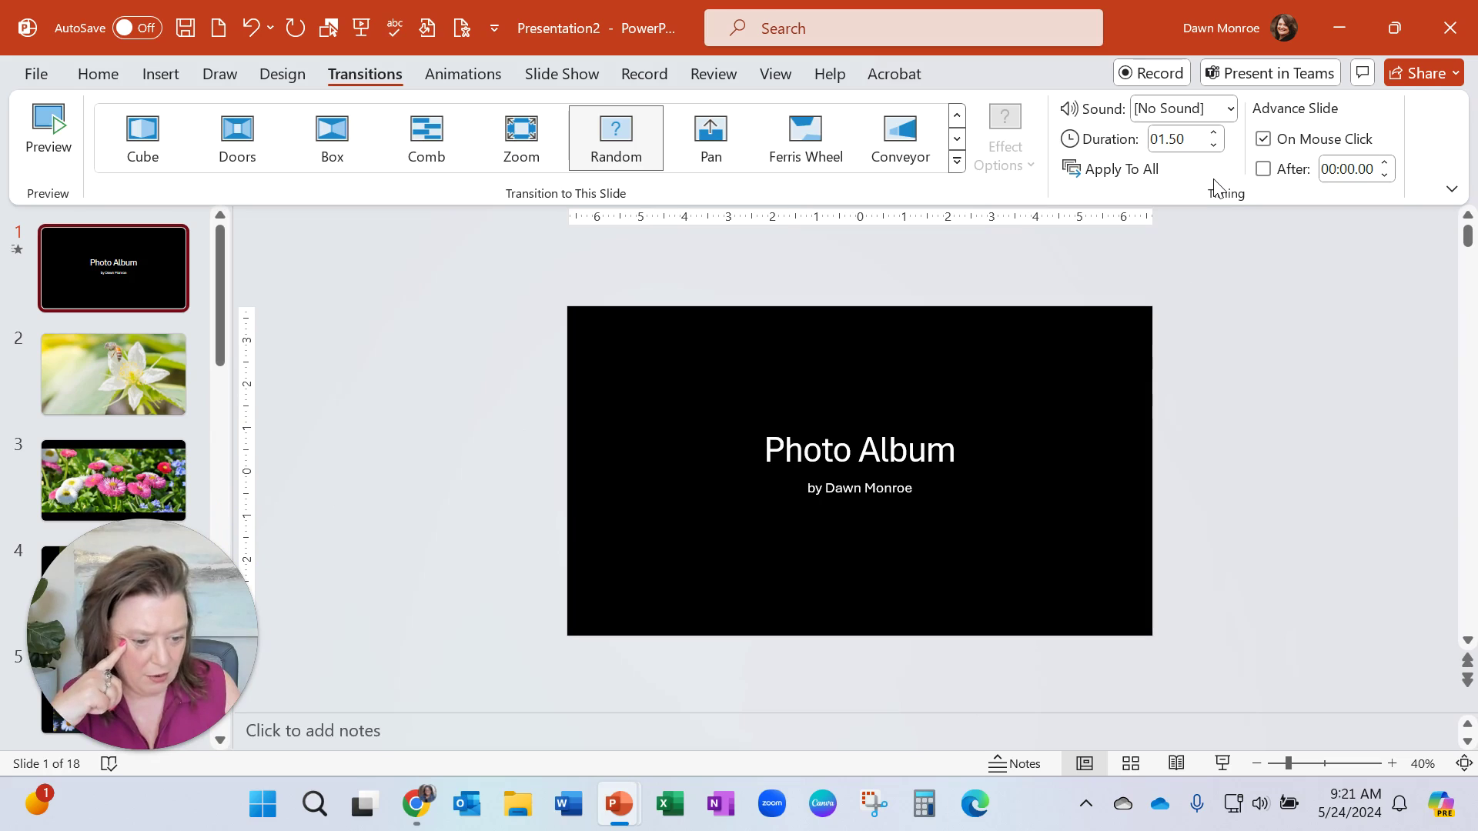
Step: Make slide 1 advance automatically after 00:05.00
left_click(1263, 169)
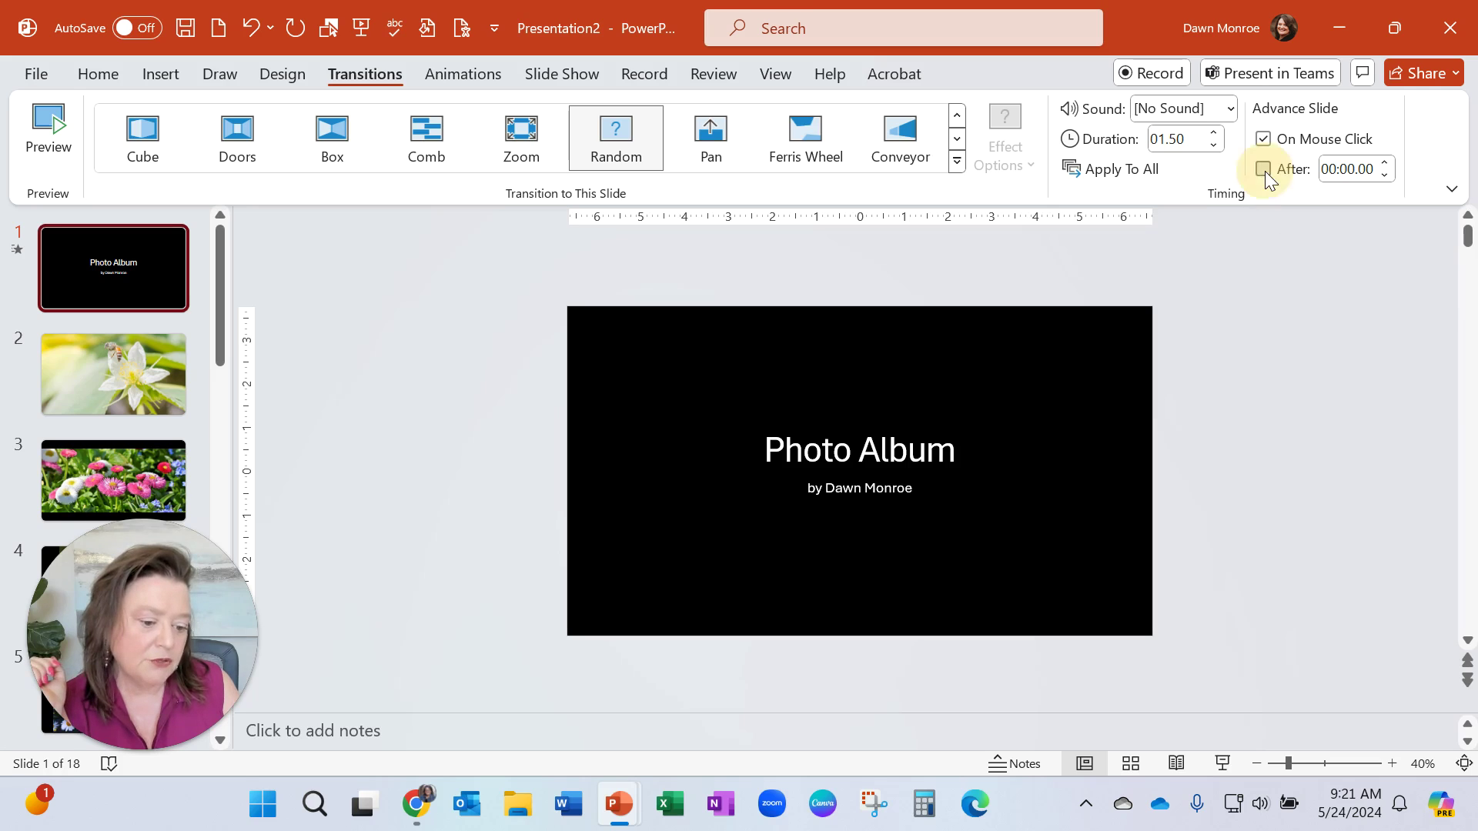
left_click(1386, 163)
left_click(1386, 163)
left_click(1386, 163)
left_click(1386, 162)
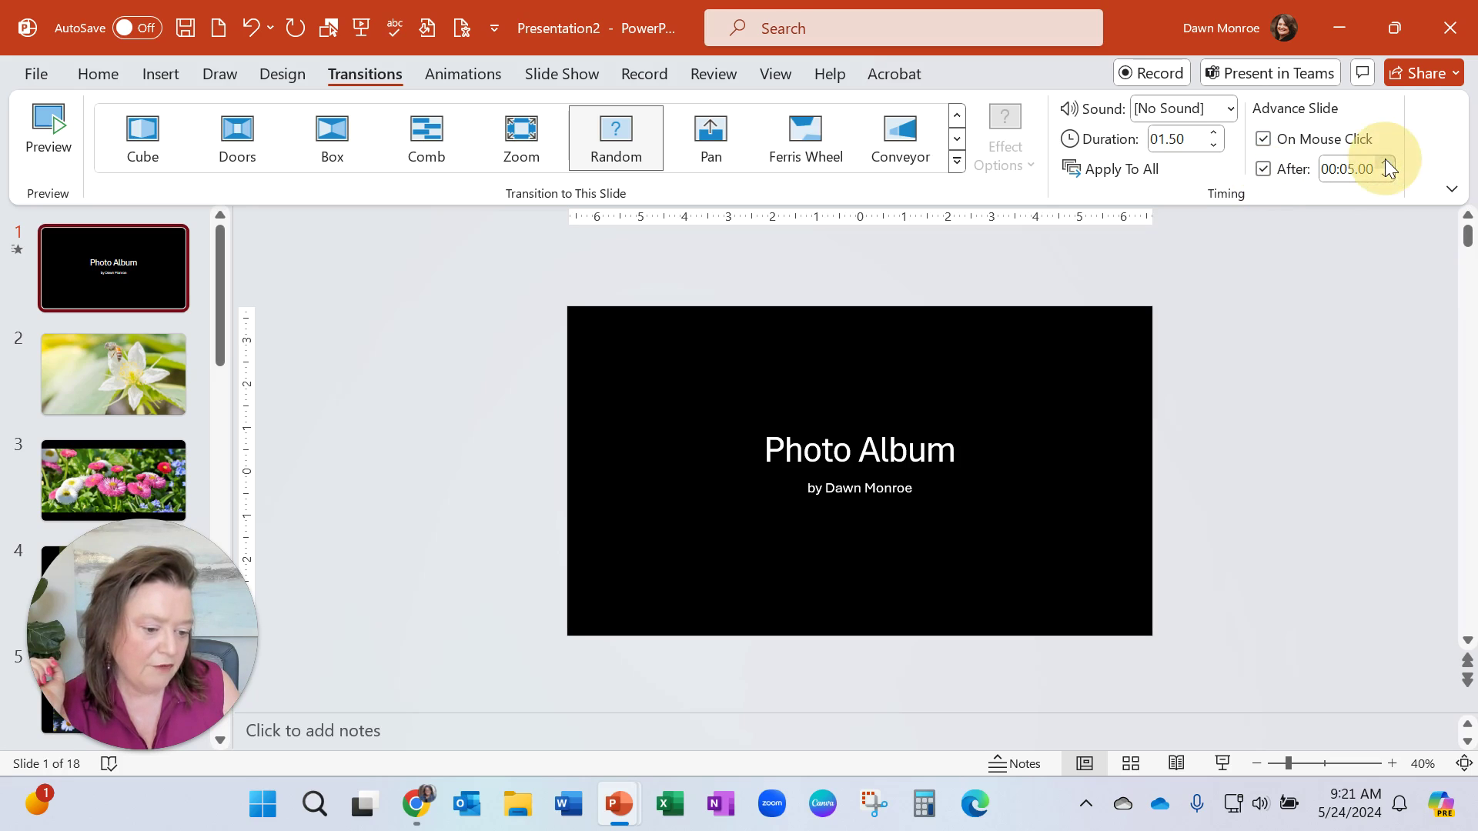
left_click(1386, 162)
left_click(1386, 163)
left_click(1386, 163)
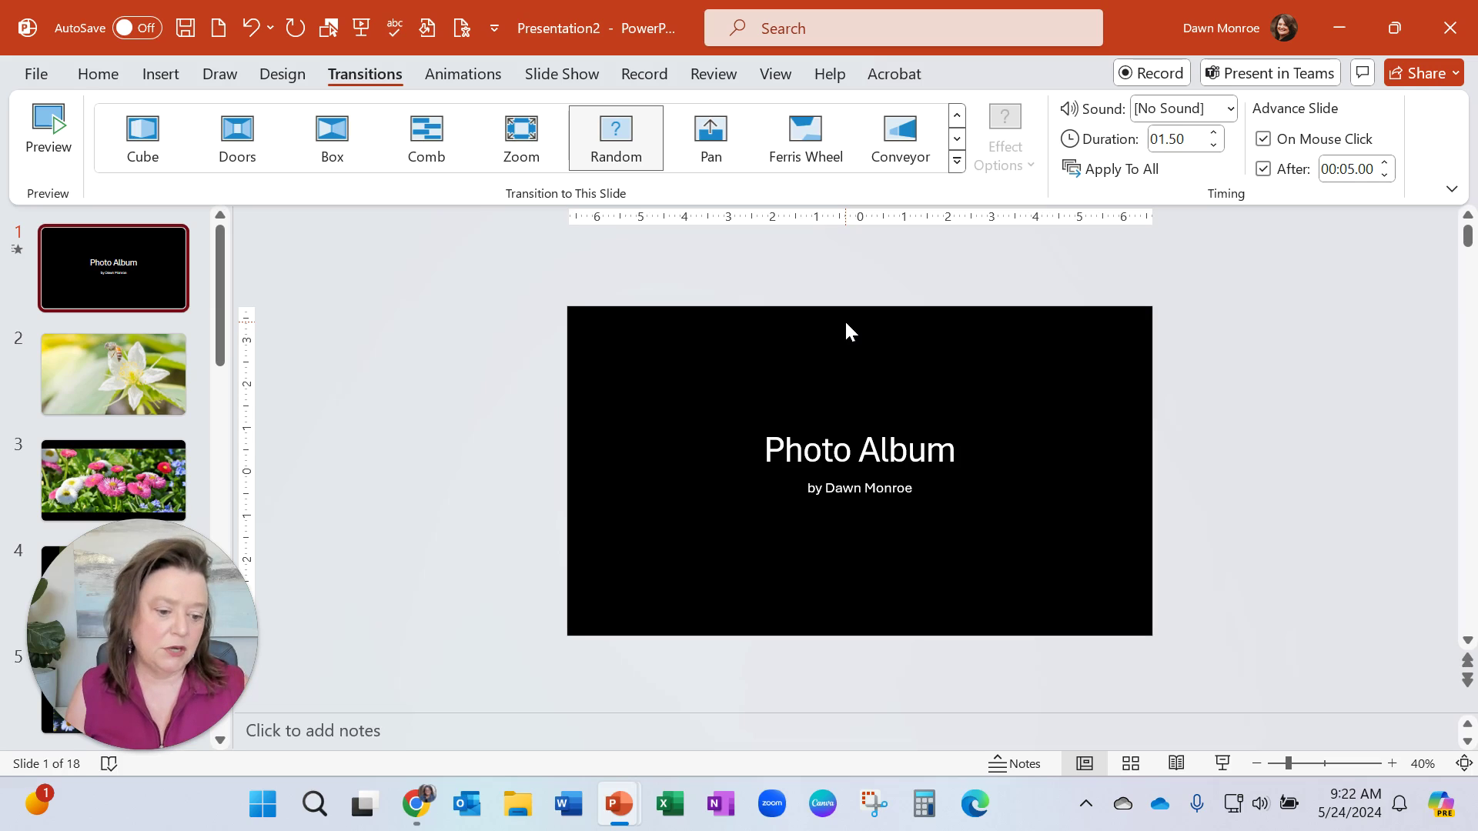
Step: Turn off On Mouse Click, apply Random and 5-second timing to all slides, and review slides 1–3
left_click(1262, 139)
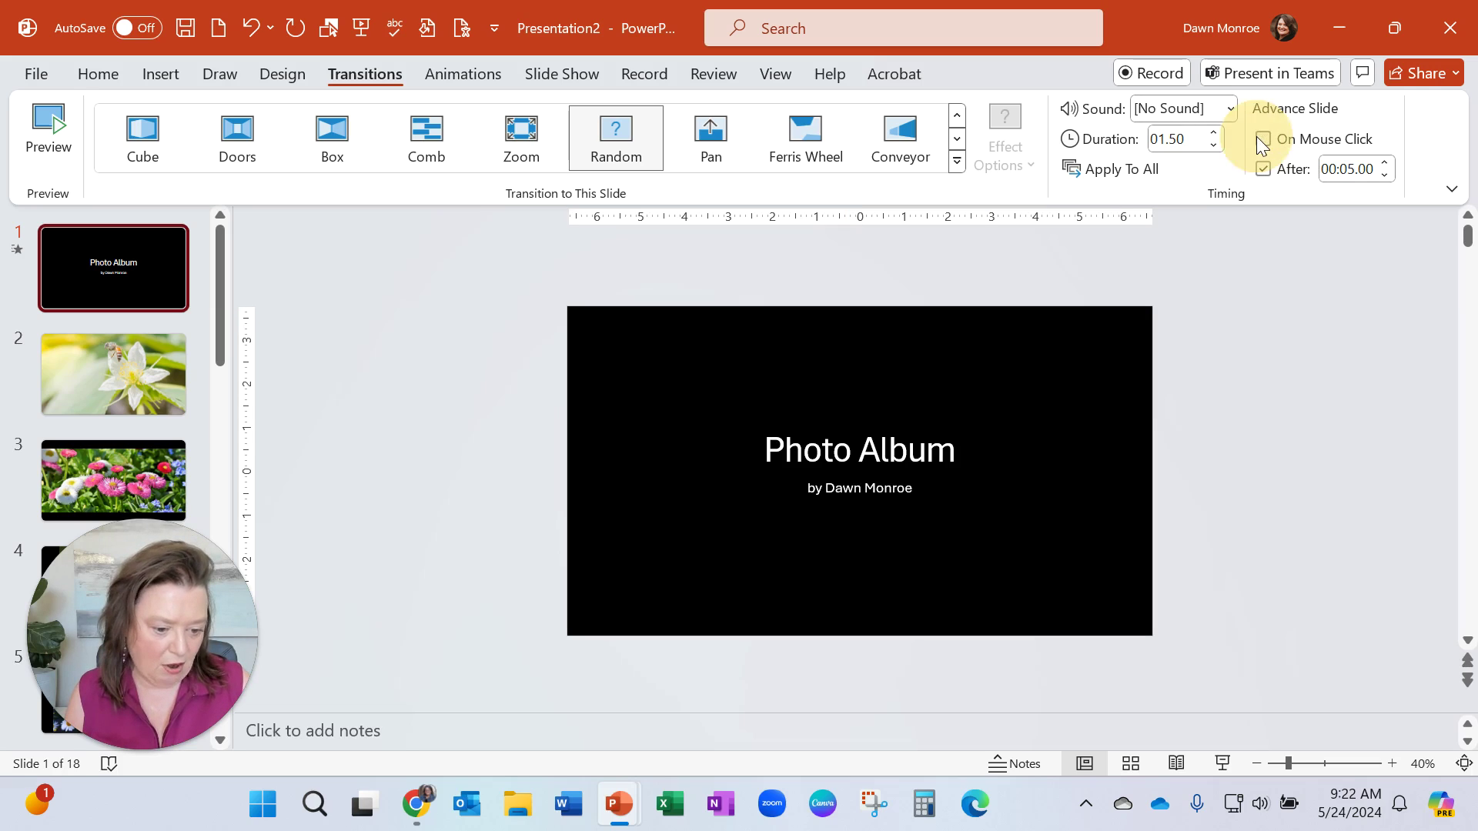
left_click(1114, 185)
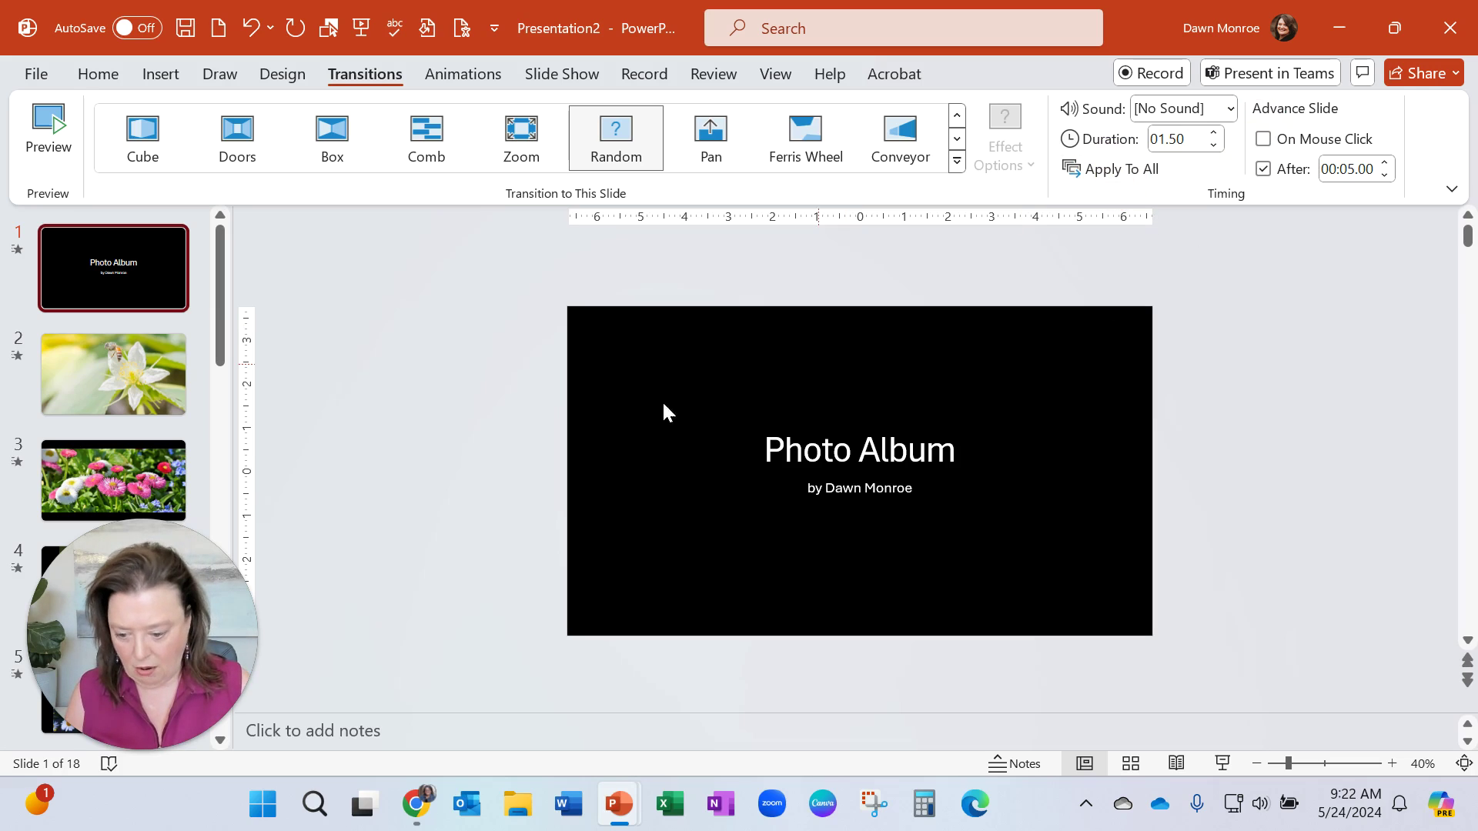
left_click(124, 391)
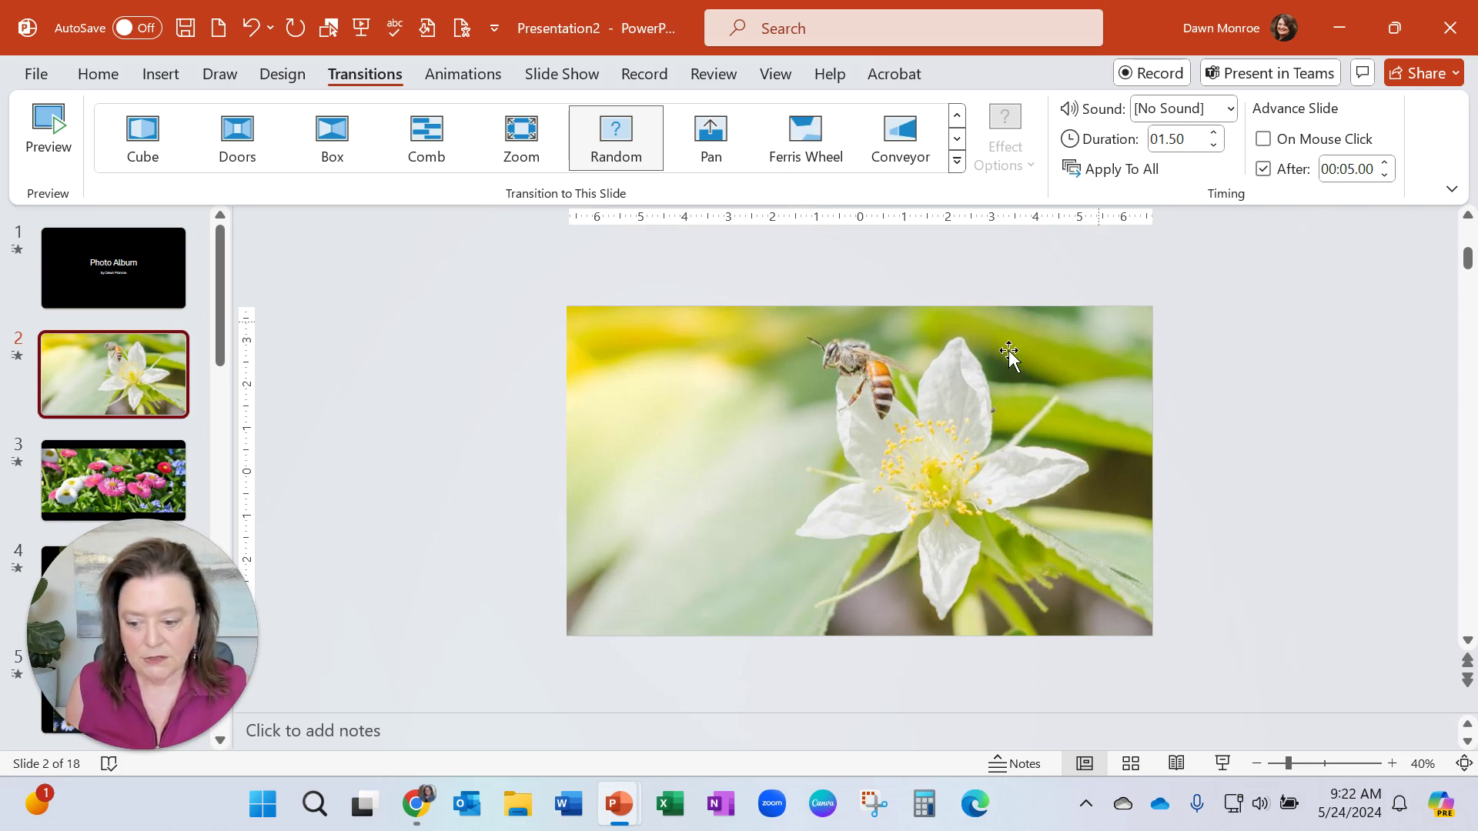
left_click(167, 484)
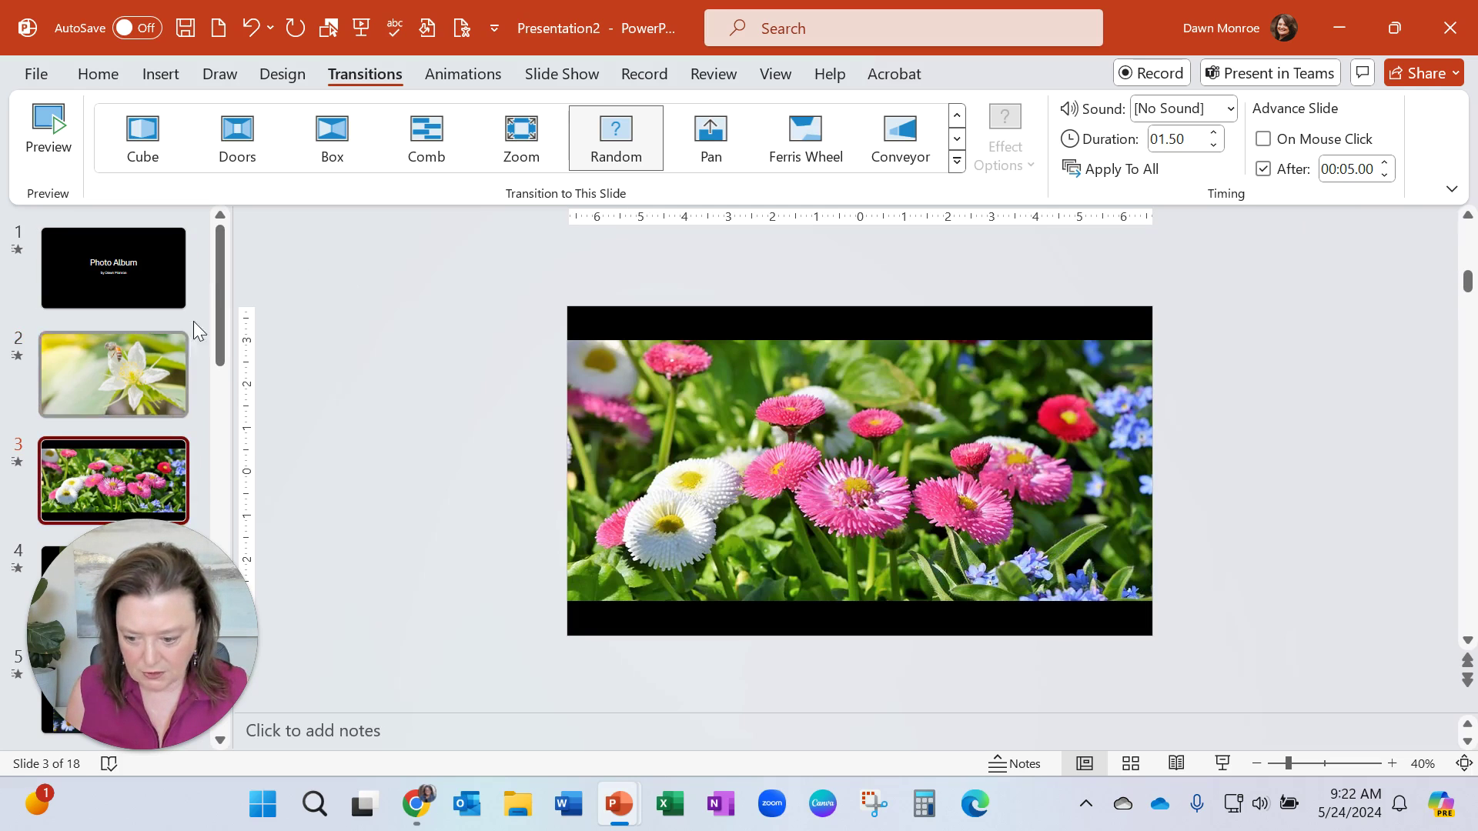
left_click(159, 256)
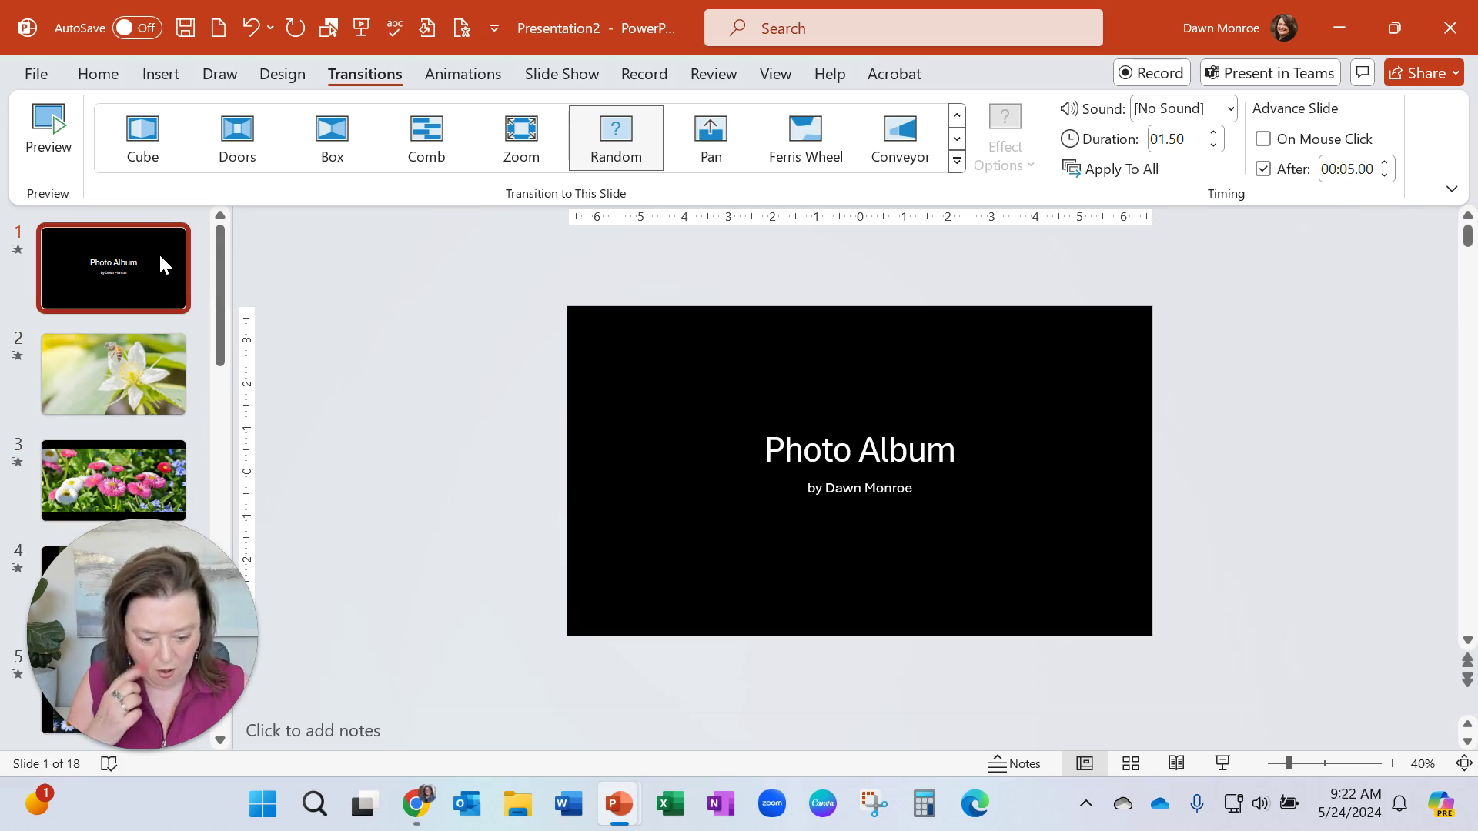
Step: Switch the show type to Browsed by an individual (window), keeping Loop until Esc
left_click(590, 77)
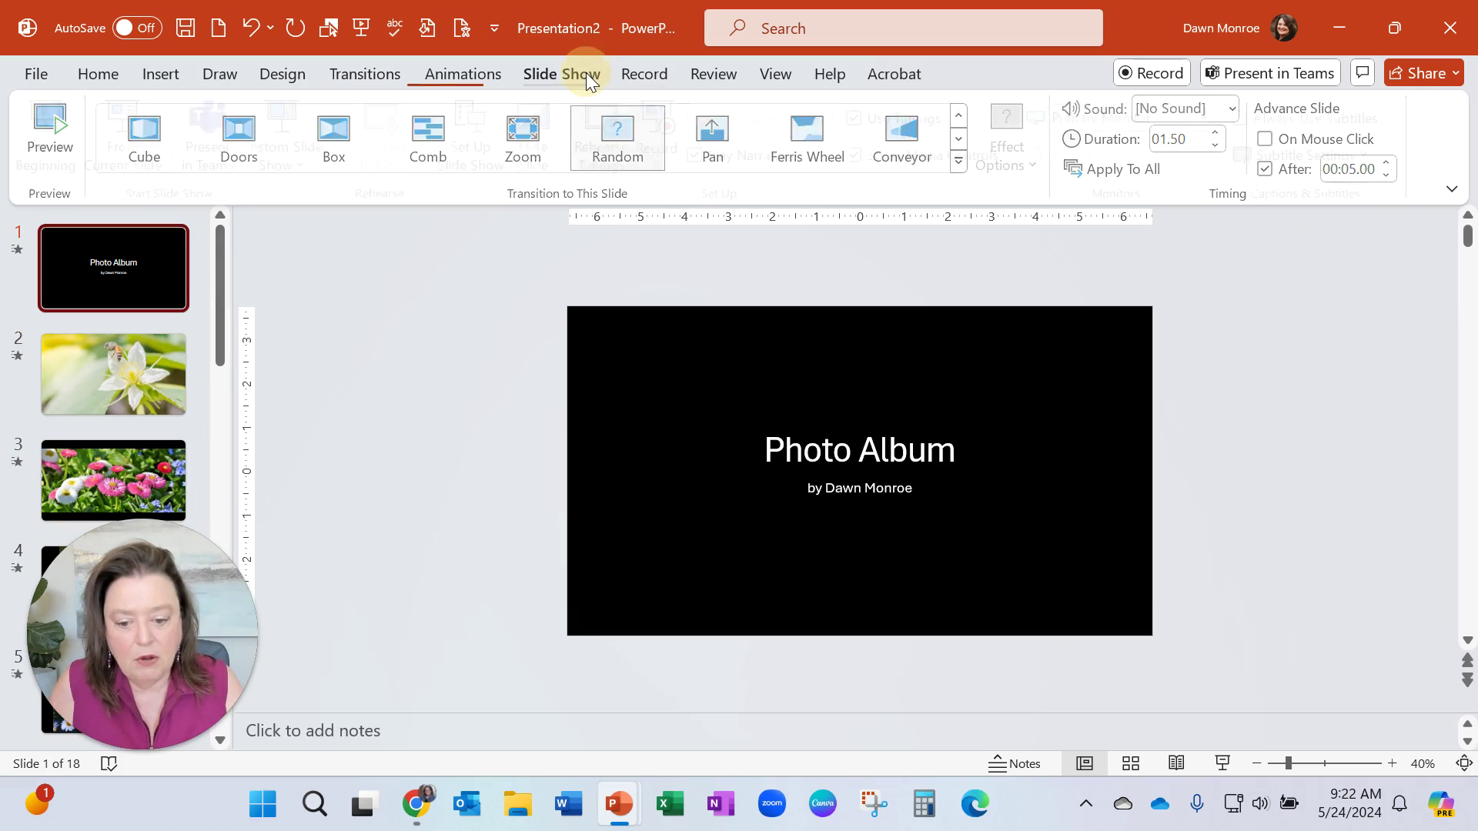
left_click(489, 154)
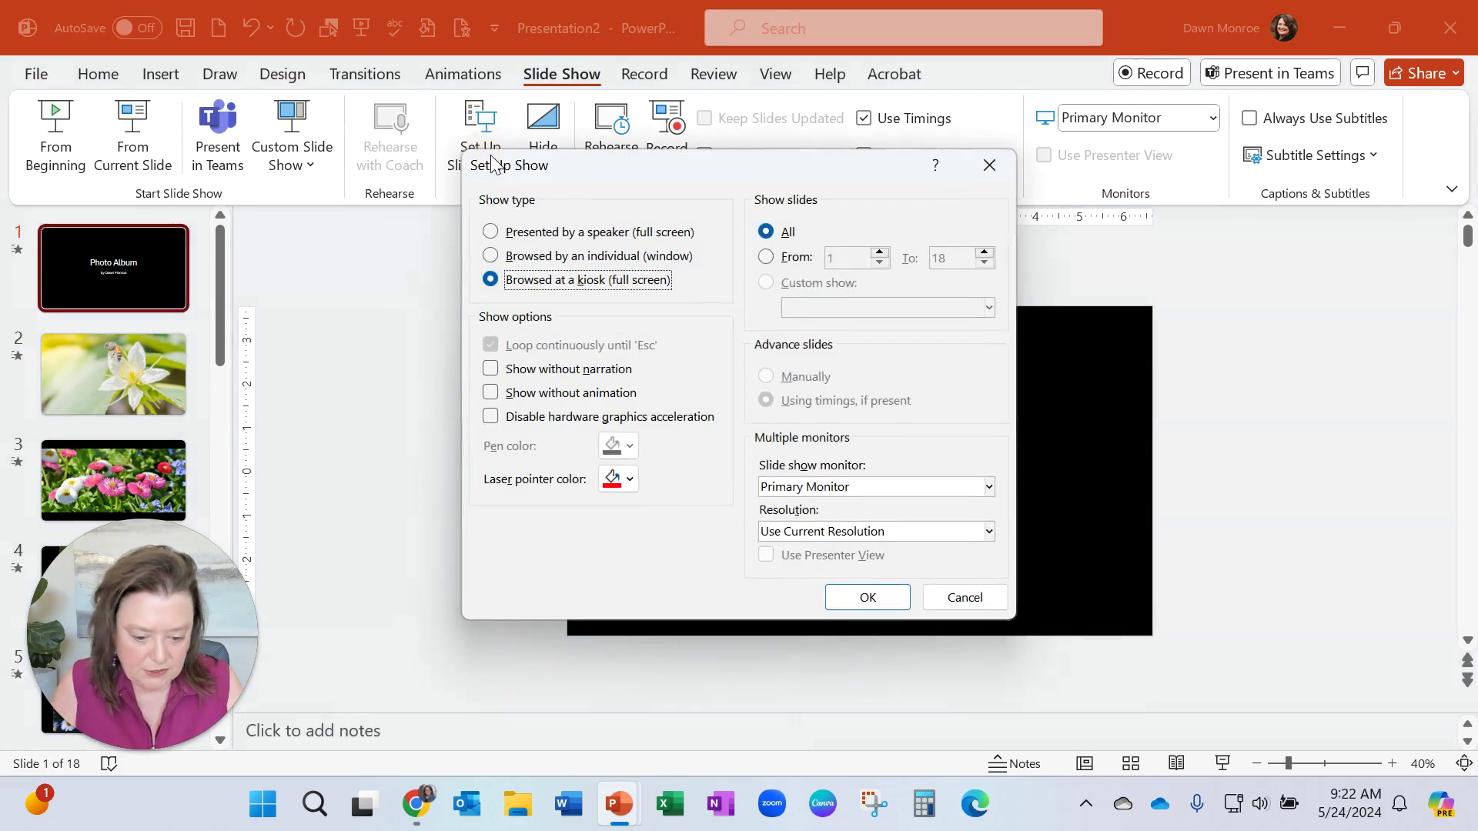
left_click(491, 257)
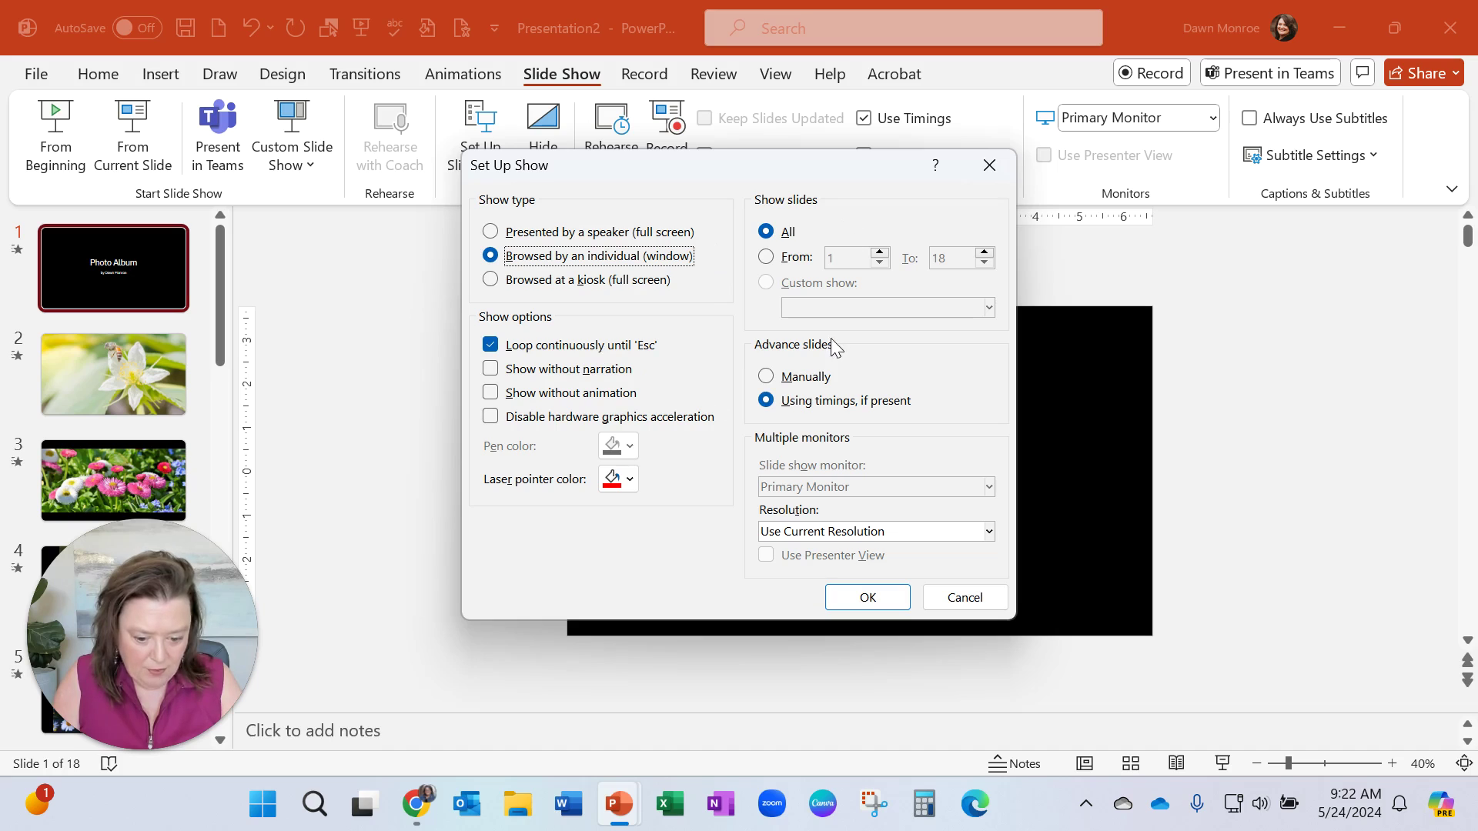
left_click(853, 603)
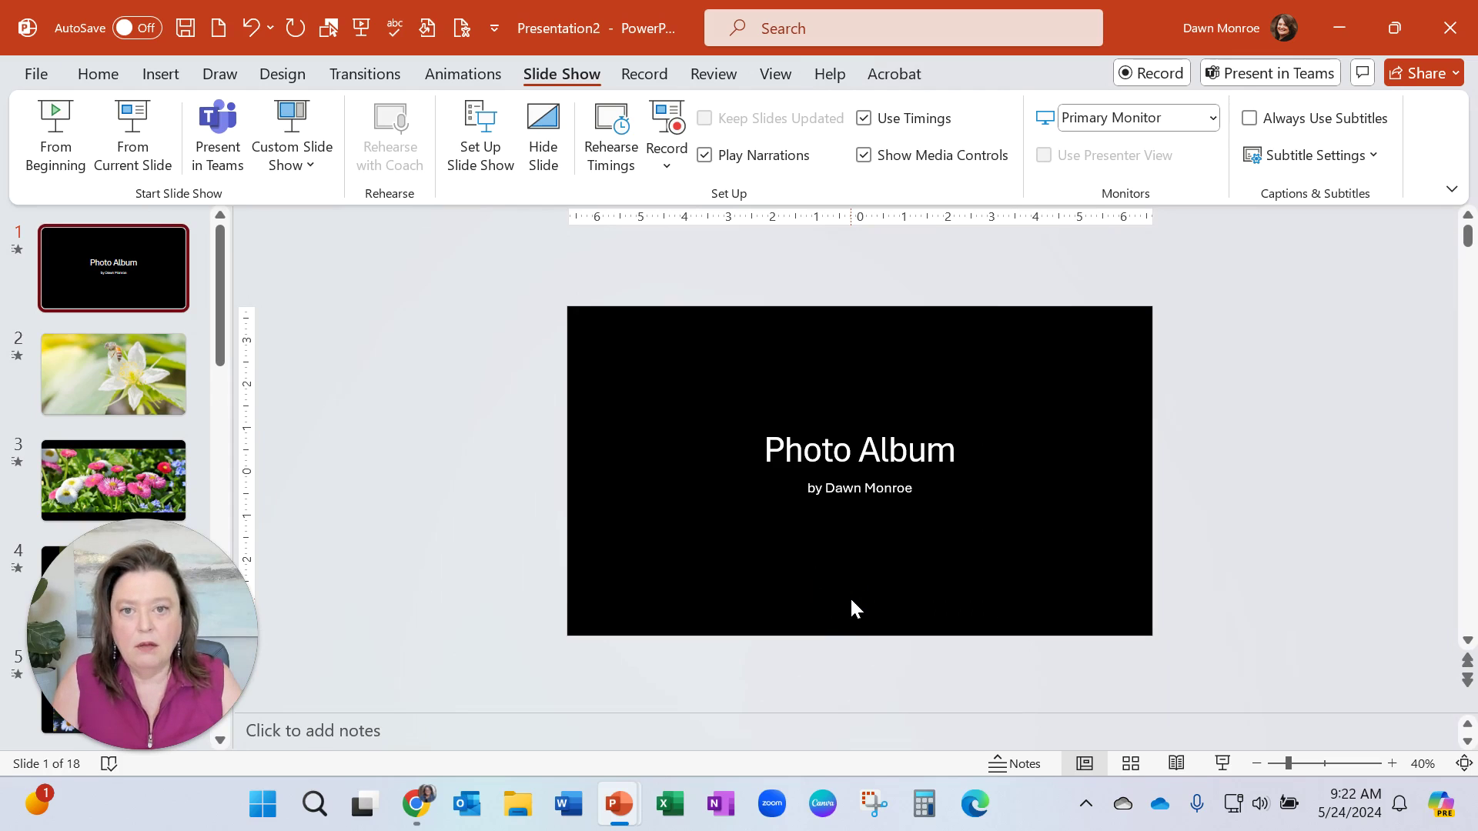
Step: Start the Photo Album slide show in a window and let the flower photos auto-advance
left_click(1225, 763)
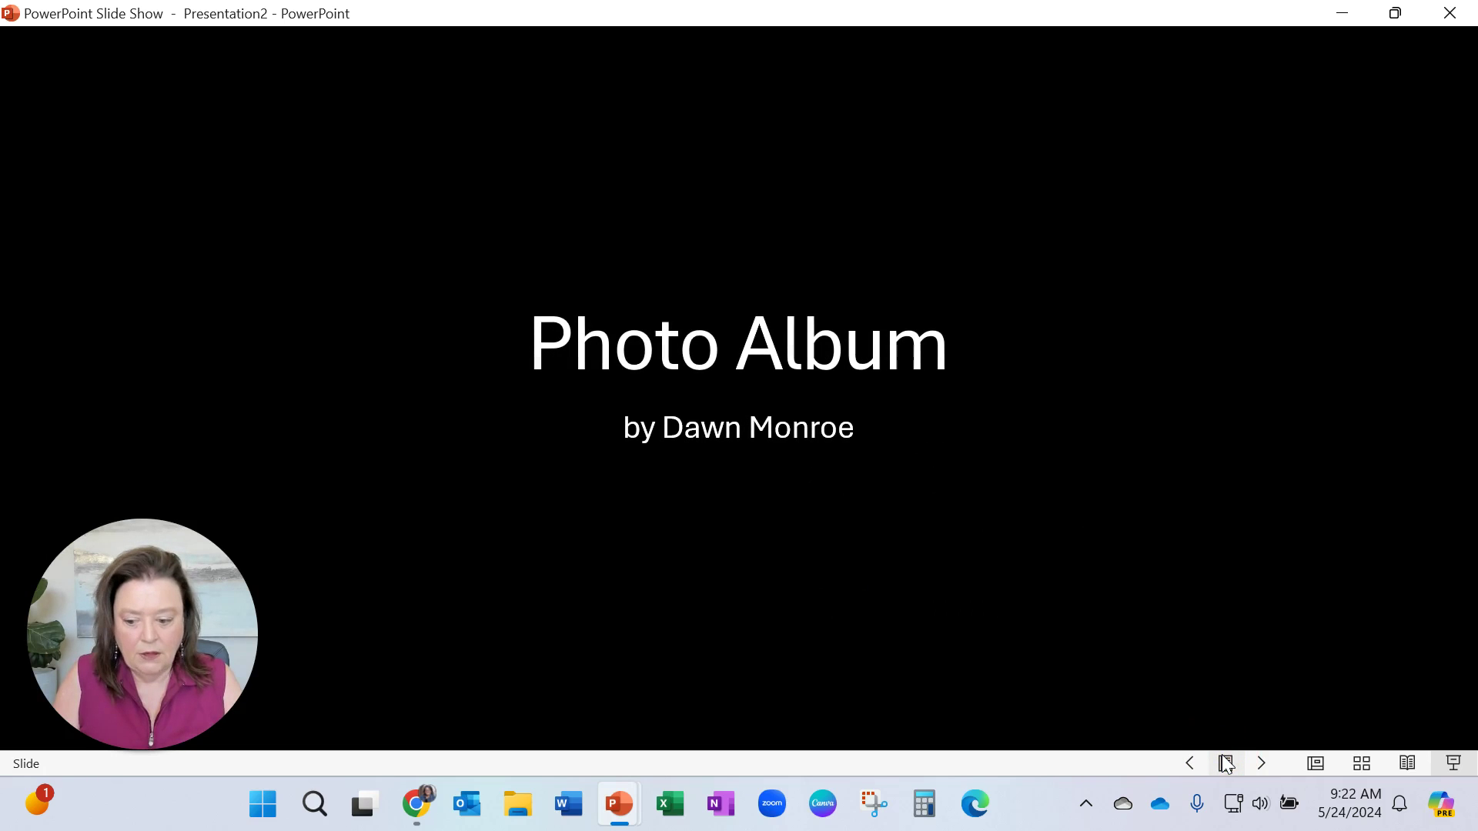